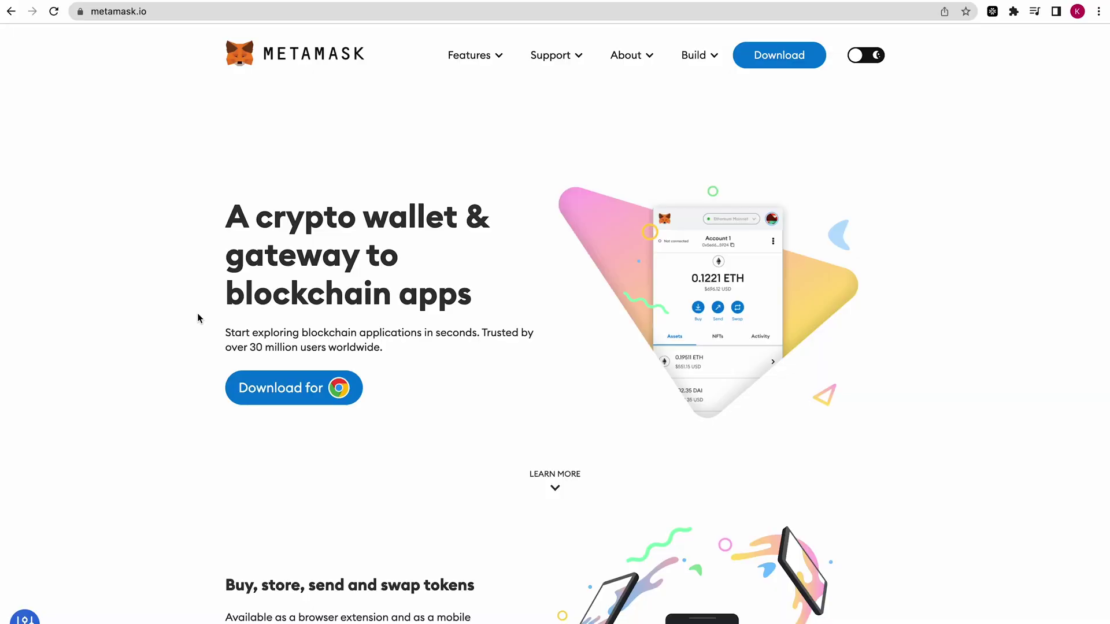
Step: Go to the MetaMask download page, then open the MetaMask wallet popup over the Binance Academy article
scroll(198, 318, "down", 9)
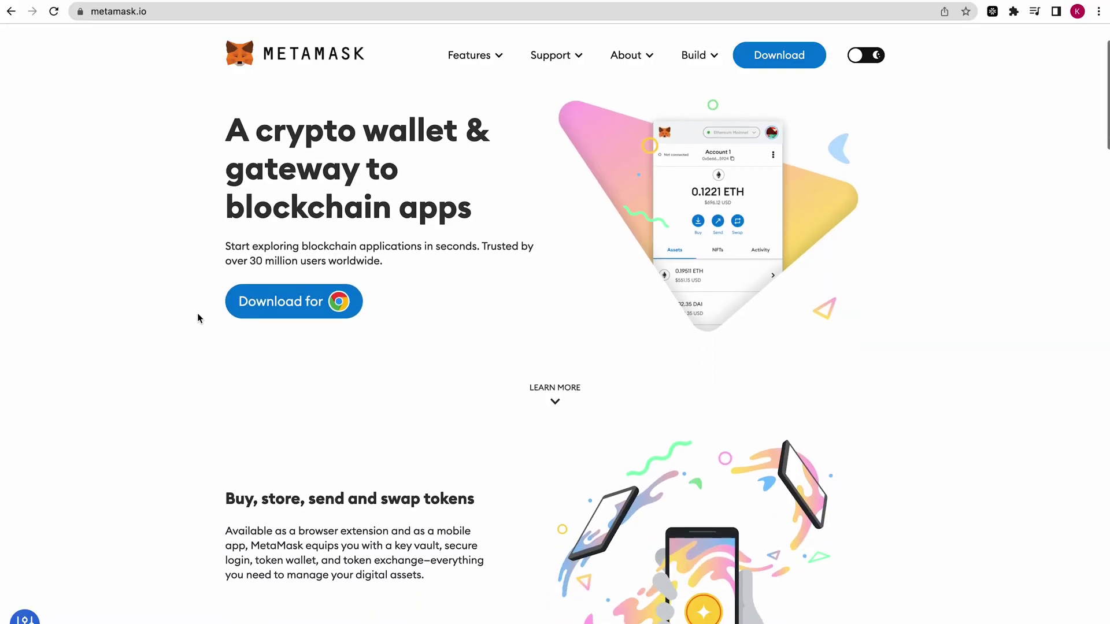
scroll(198, 318, "down", 13)
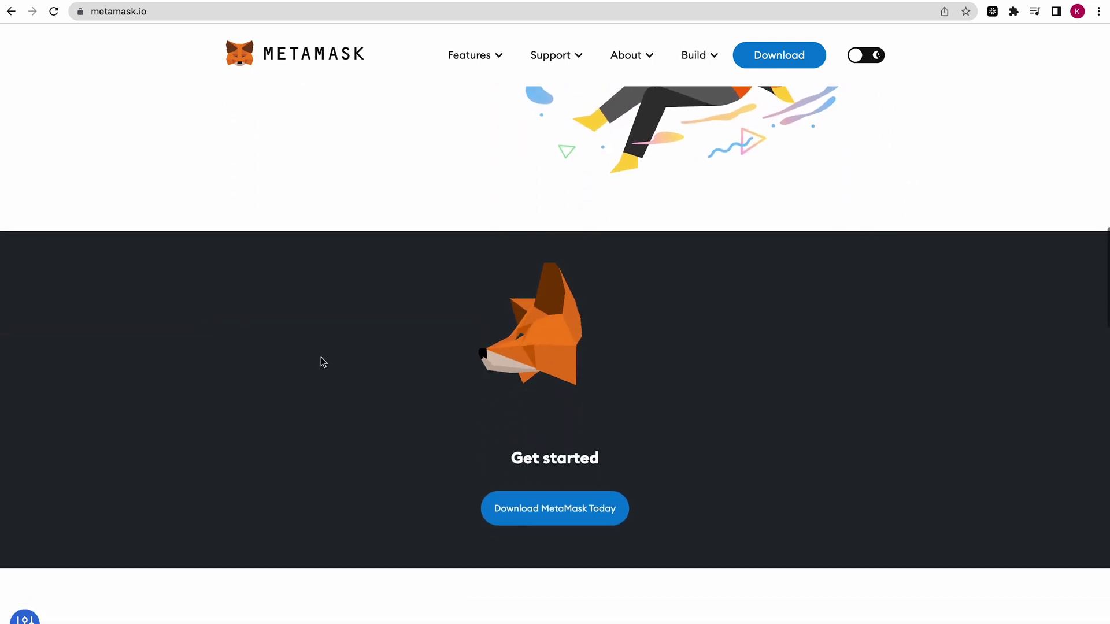
scroll(432, 483, "down", 6)
scroll(433, 489, "down", 15)
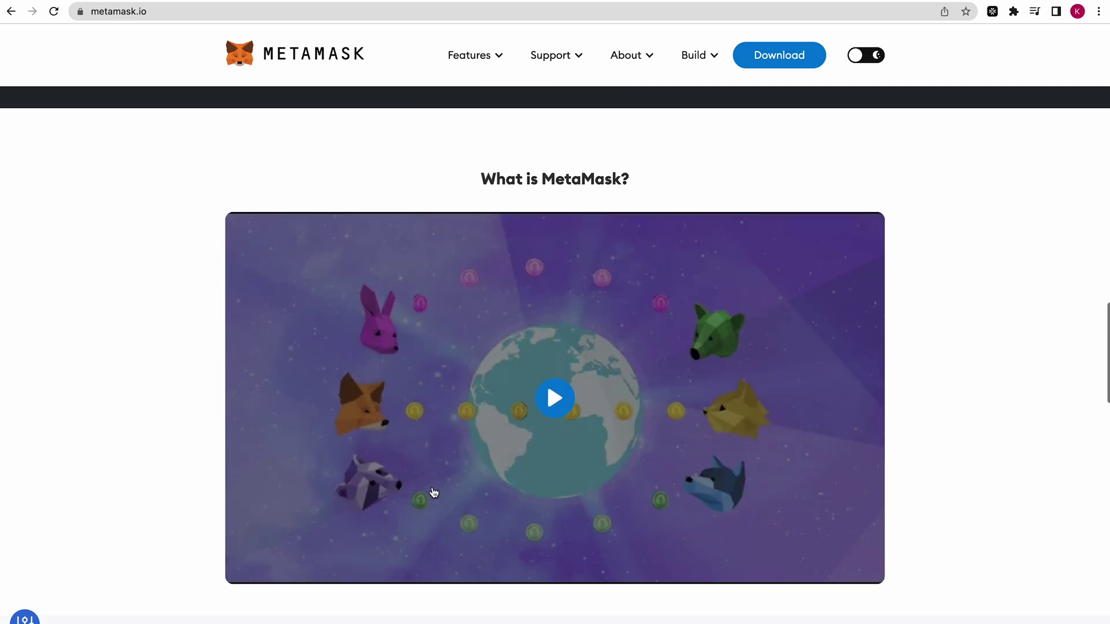
scroll(432, 490, "down", 16)
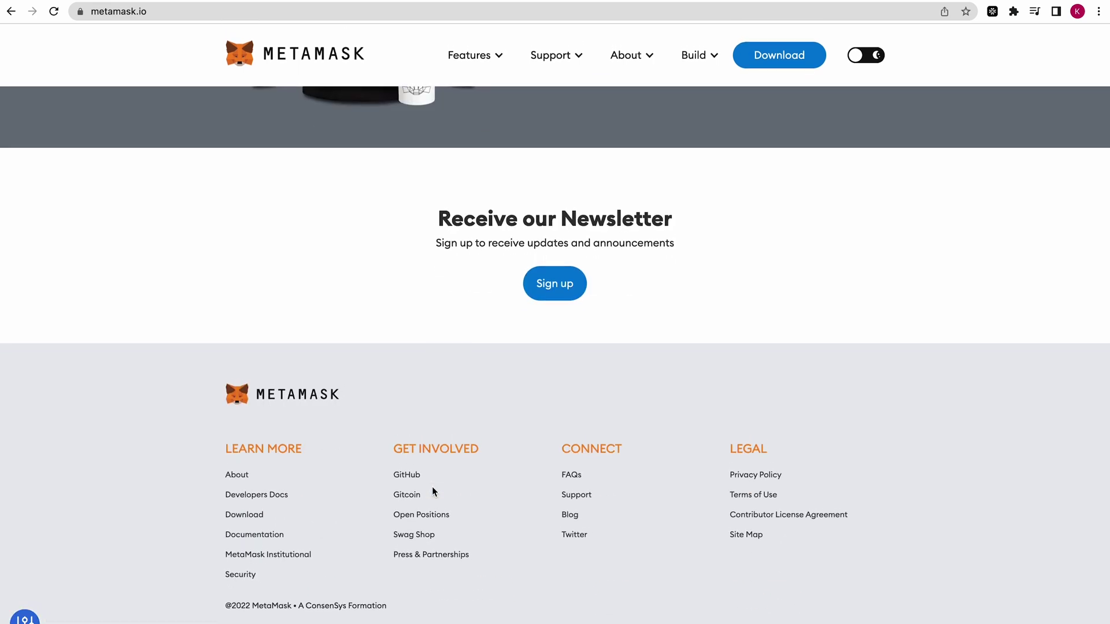
scroll(432, 498, "up", 20)
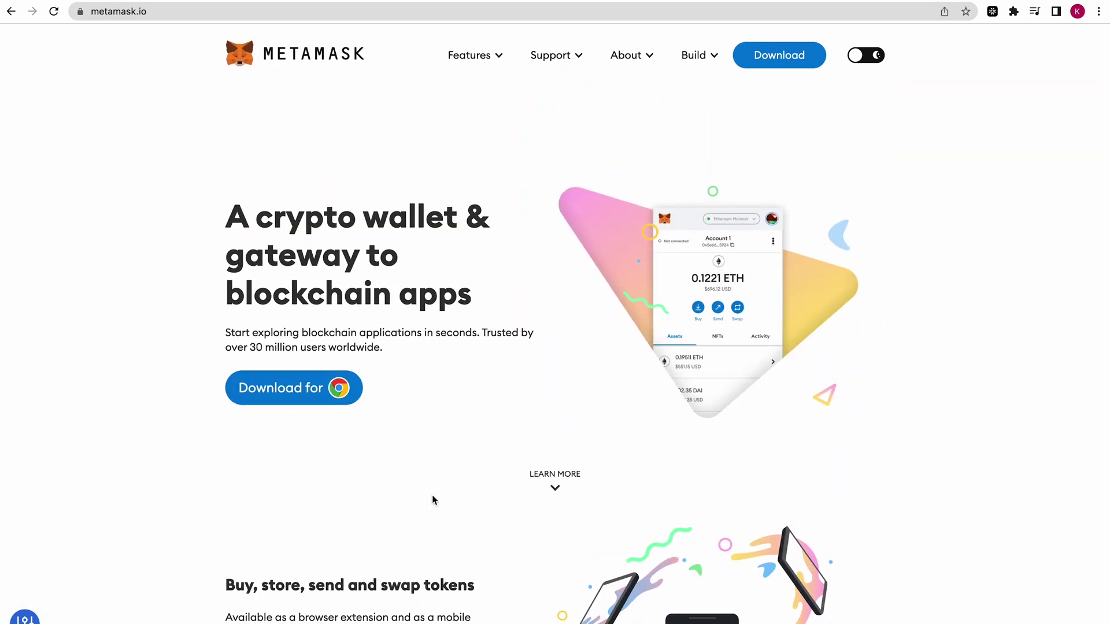
left_click(776, 65)
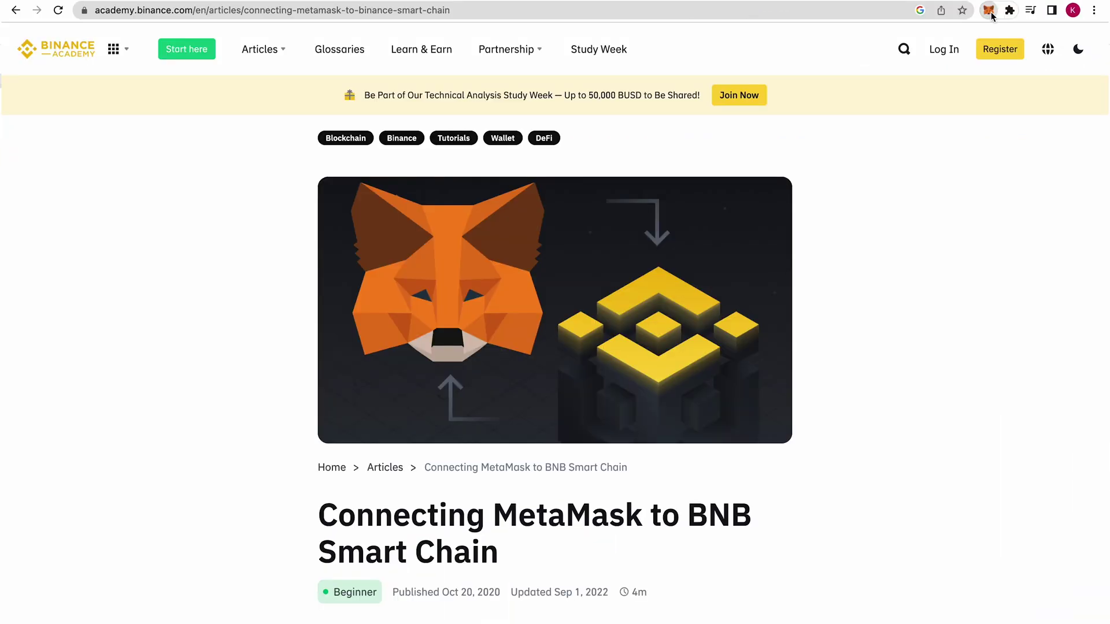
left_click(989, 11)
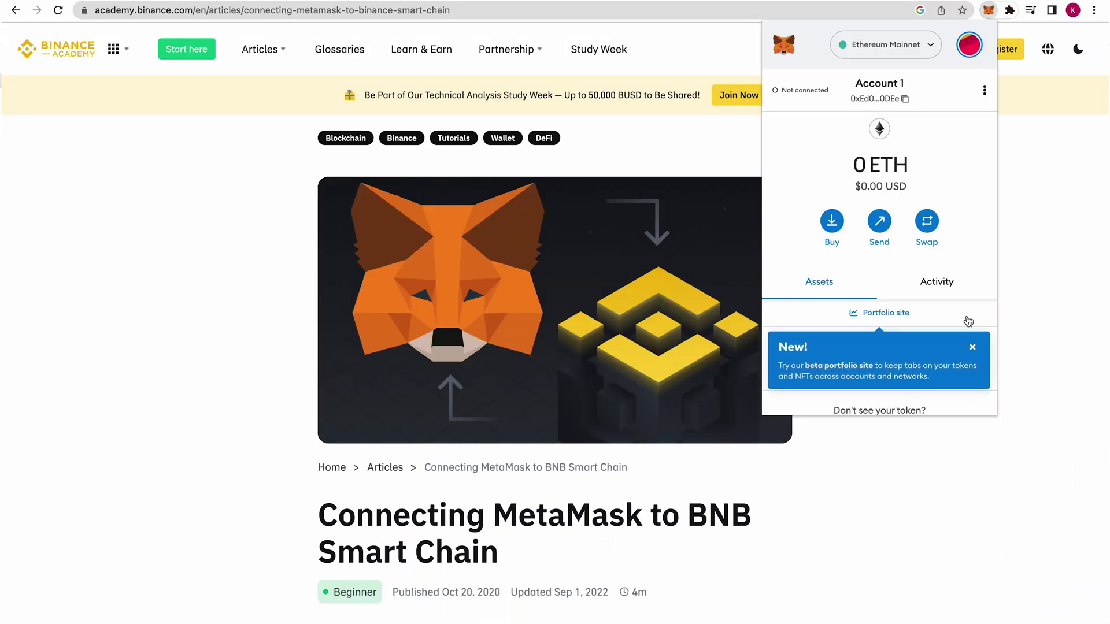
Step: Dismiss the new portfolio site notice and expand MetaMask into its own full browser tab
left_click(972, 347)
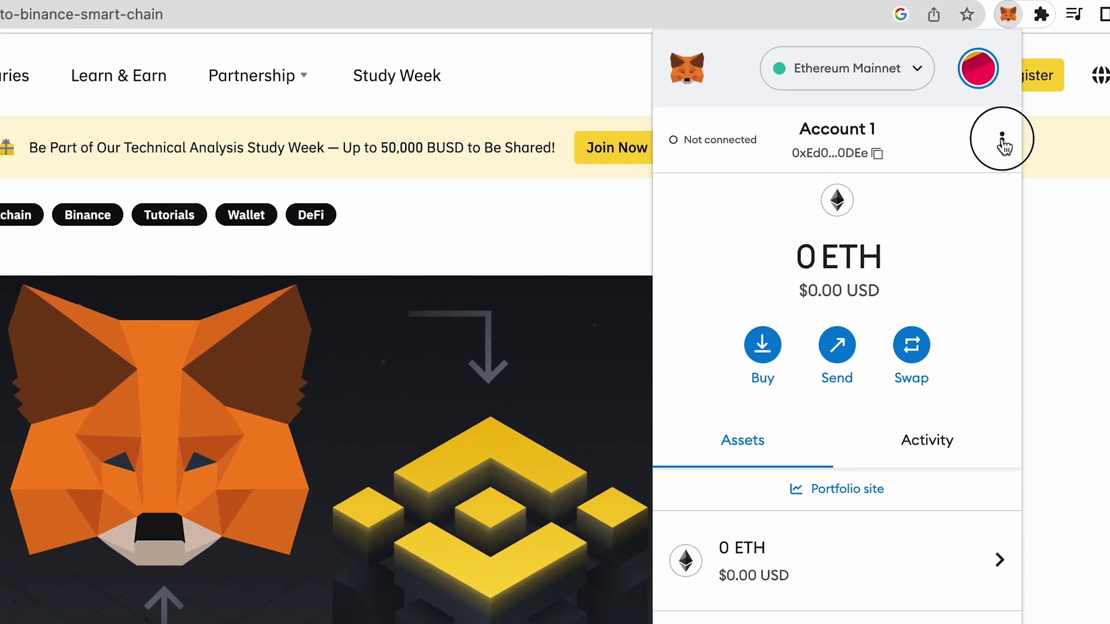
left_click(1002, 142)
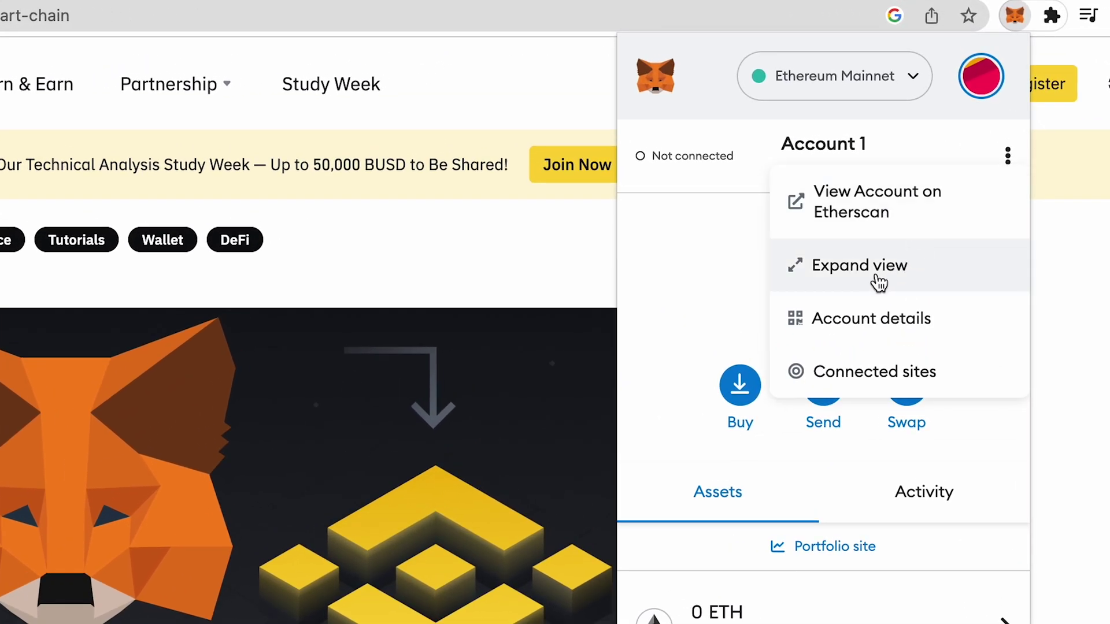
left_click(871, 280)
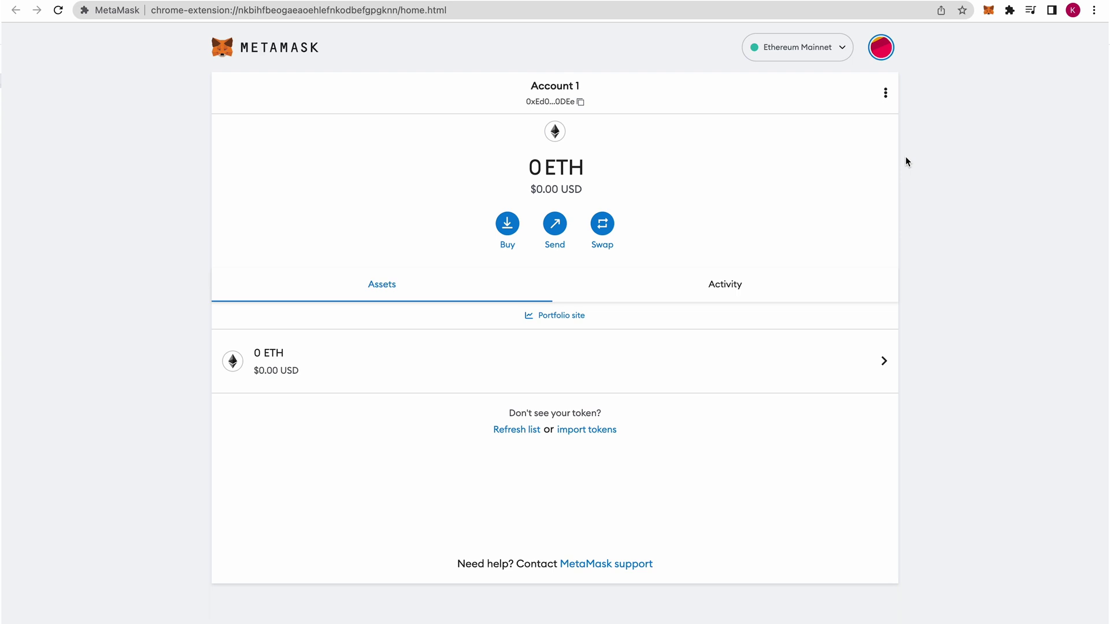
left_click(881, 47)
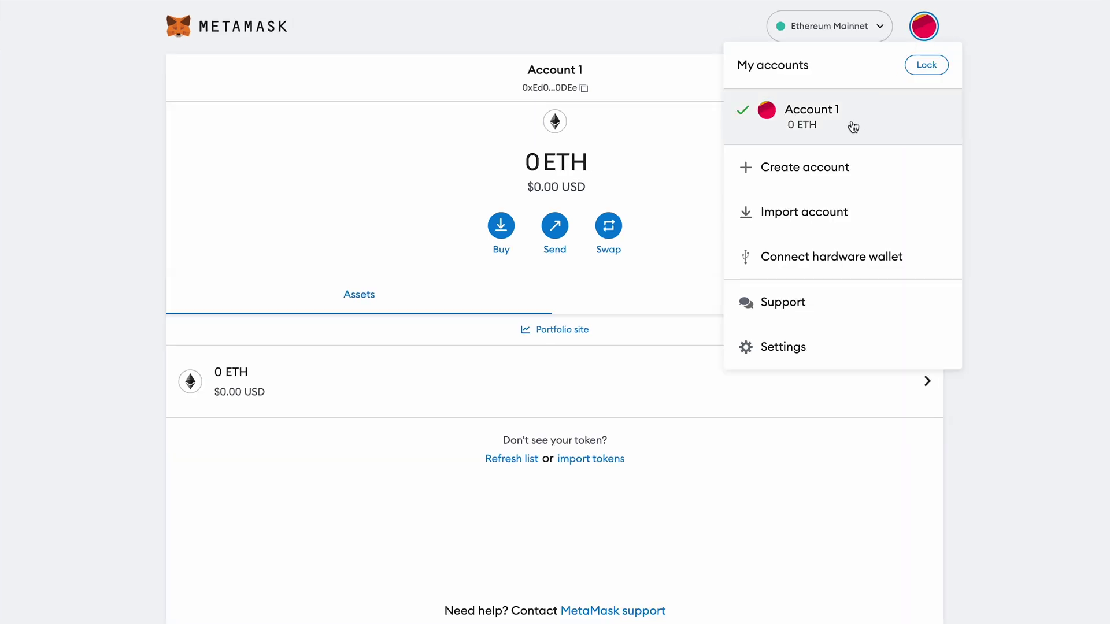
left_click(843, 165)
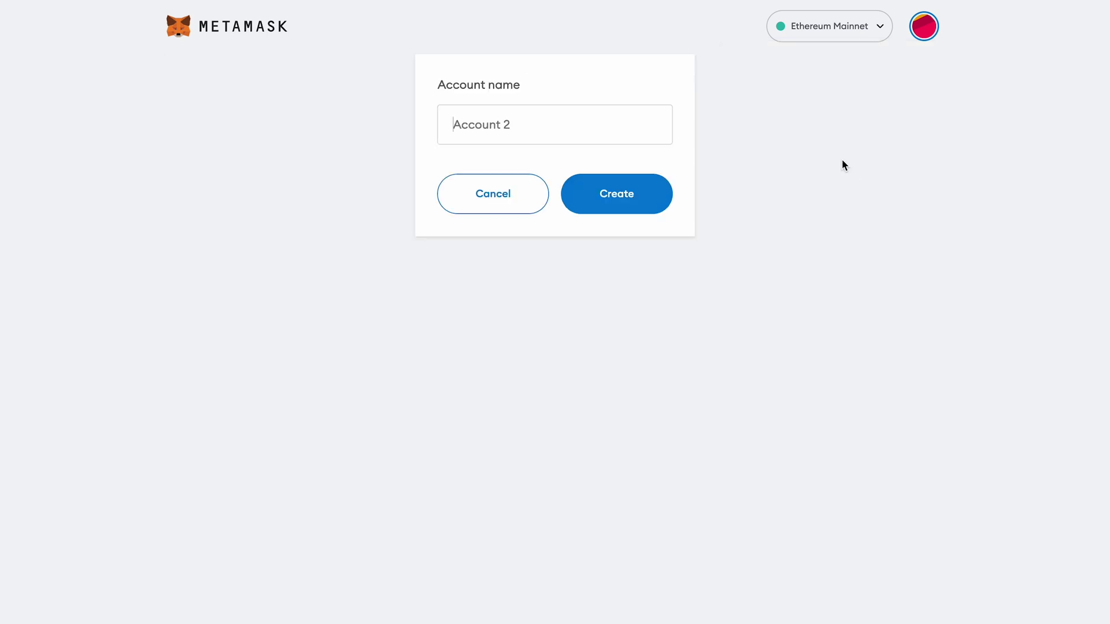
left_click(645, 128)
type("Test 2")
key("ctrl+a")
key("BackSpace")
left_click(523, 197)
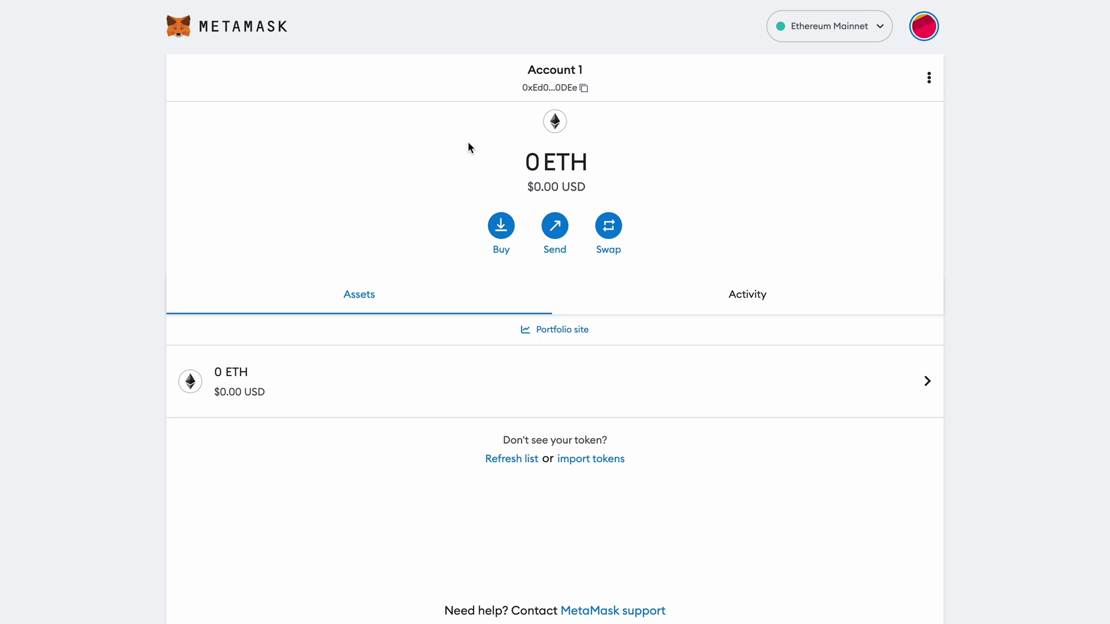
left_click(923, 28)
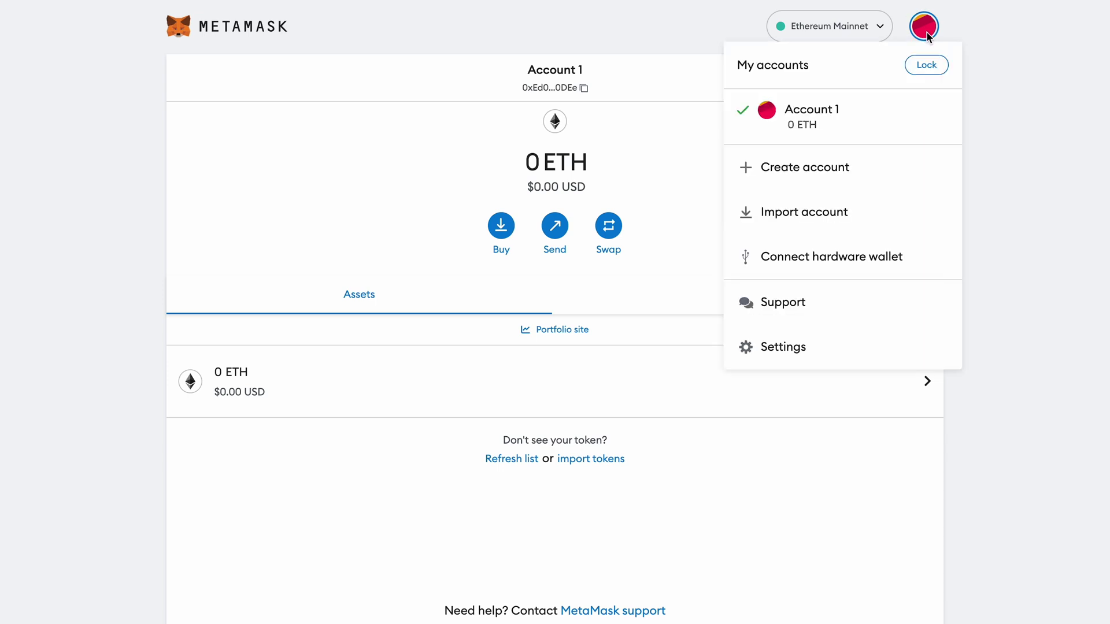
Step: Open MetaMask Settings and go to the Networks page listing Ethereum Mainnet
left_click(853, 353)
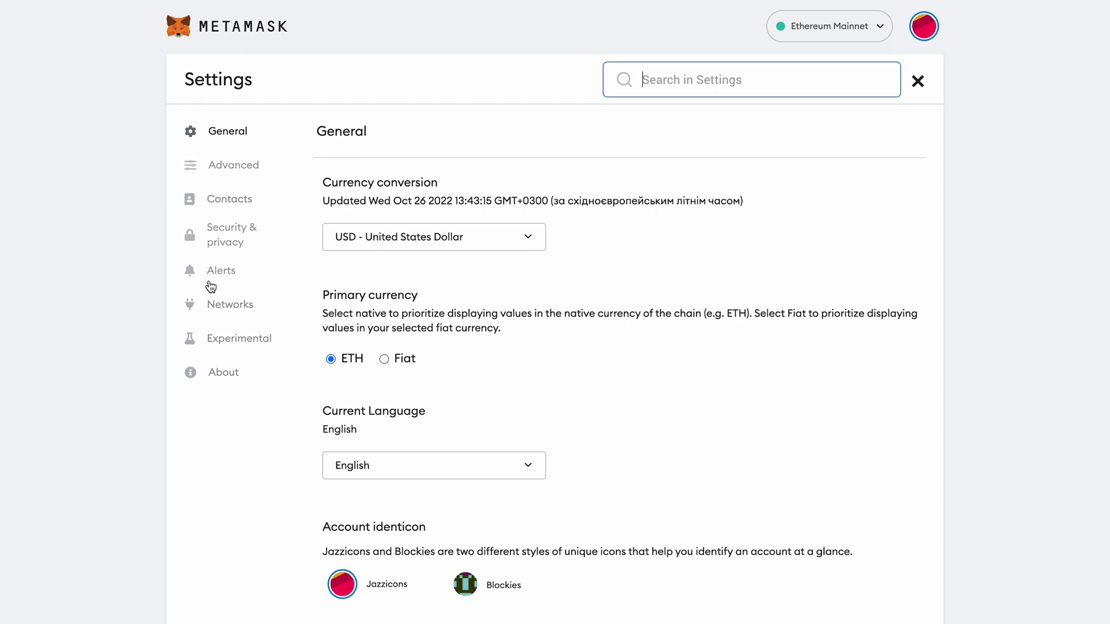
left_click(222, 311)
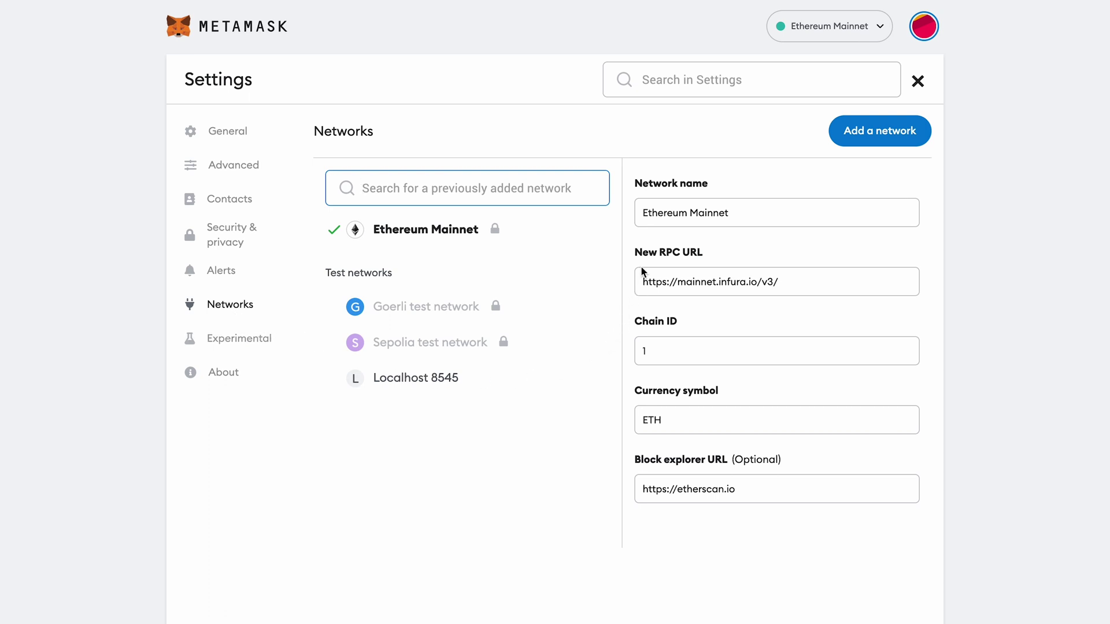
Step: Open MetaMask's blank form for adding a network manually
left_click(887, 140)
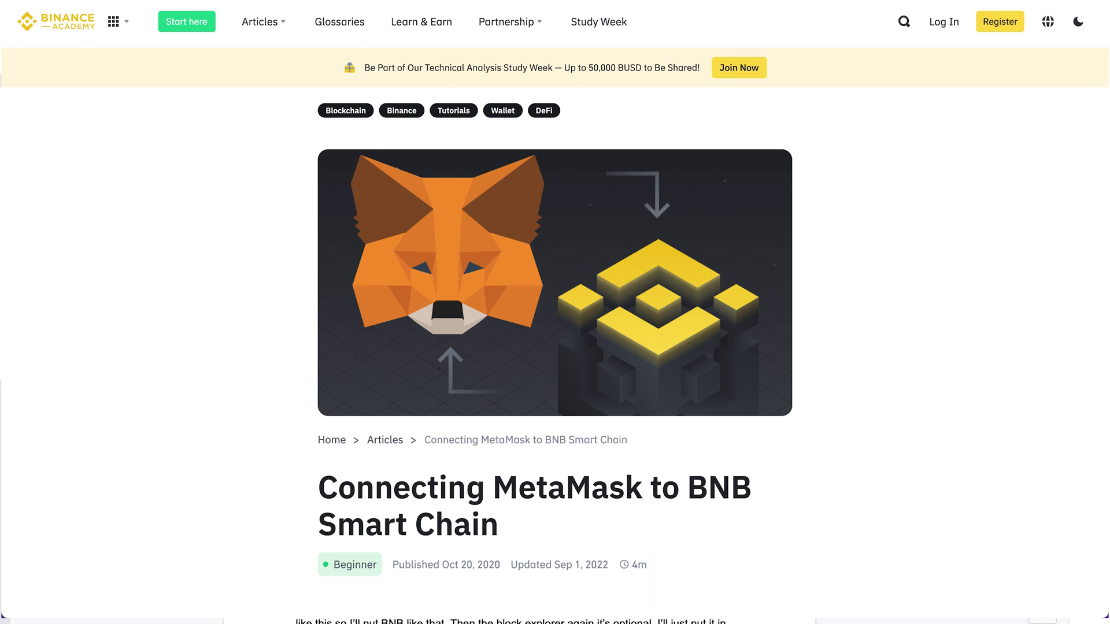
Step: Highlight the article's Mainnet parameters and paste 'Smart Chain' as the network name
scroll(525, 459, "down", 15)
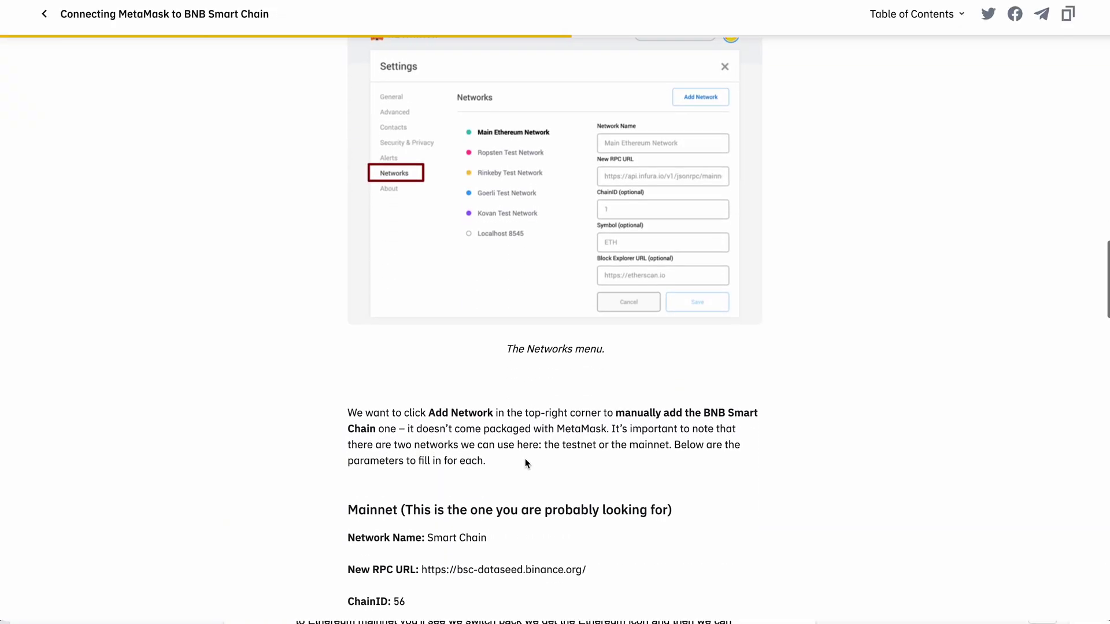
scroll(525, 459, "down", 15)
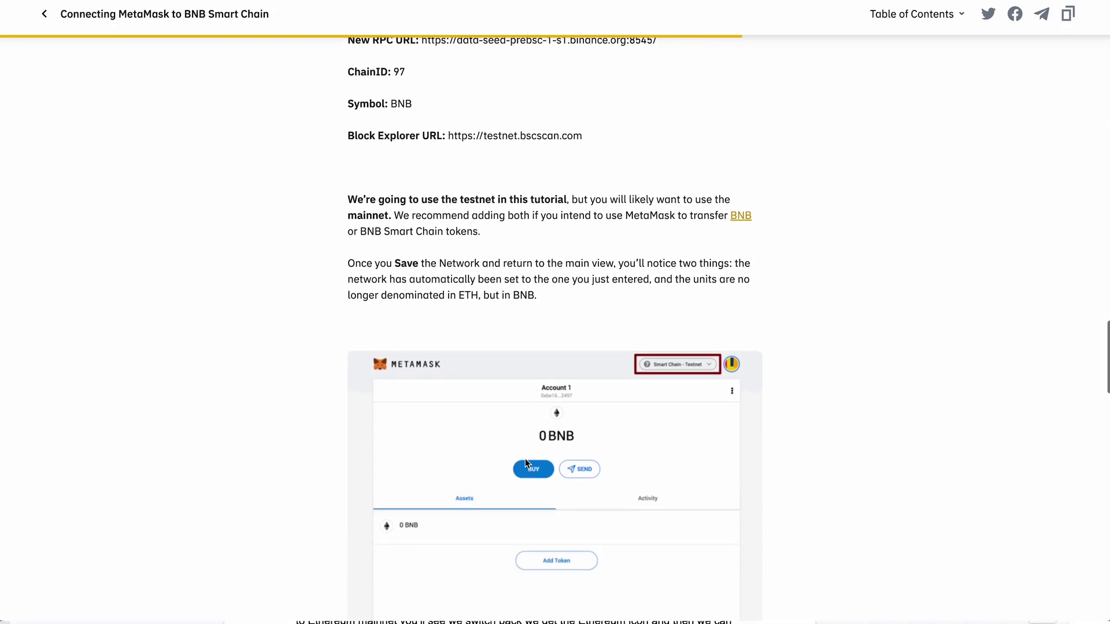
scroll(525, 462, "down", 17)
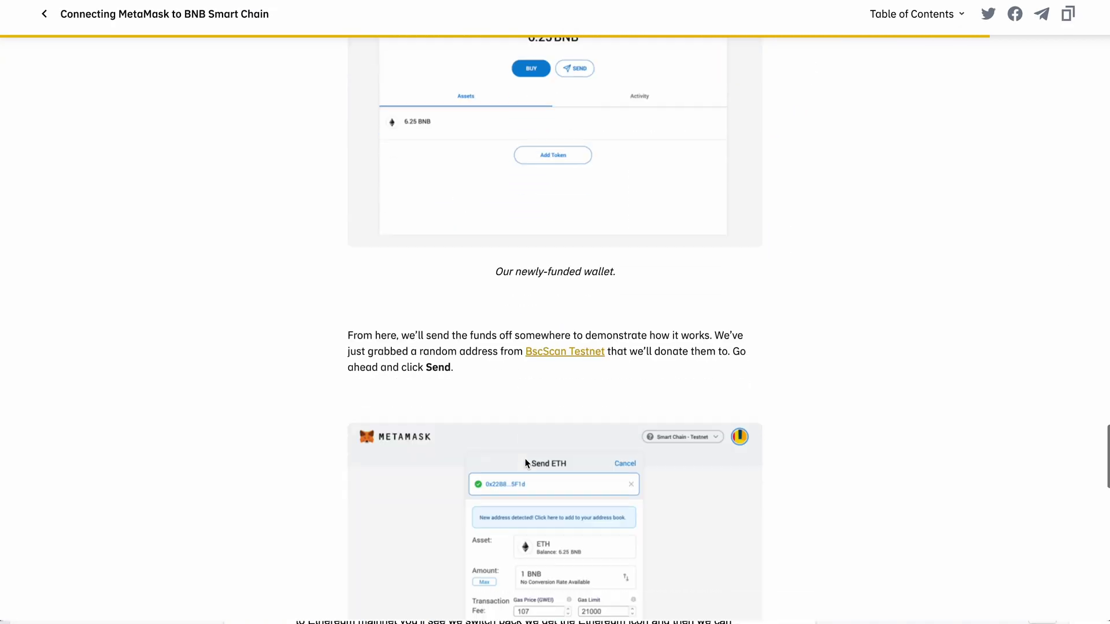
scroll(525, 460, "down", 11)
scroll(525, 459, "up", 20)
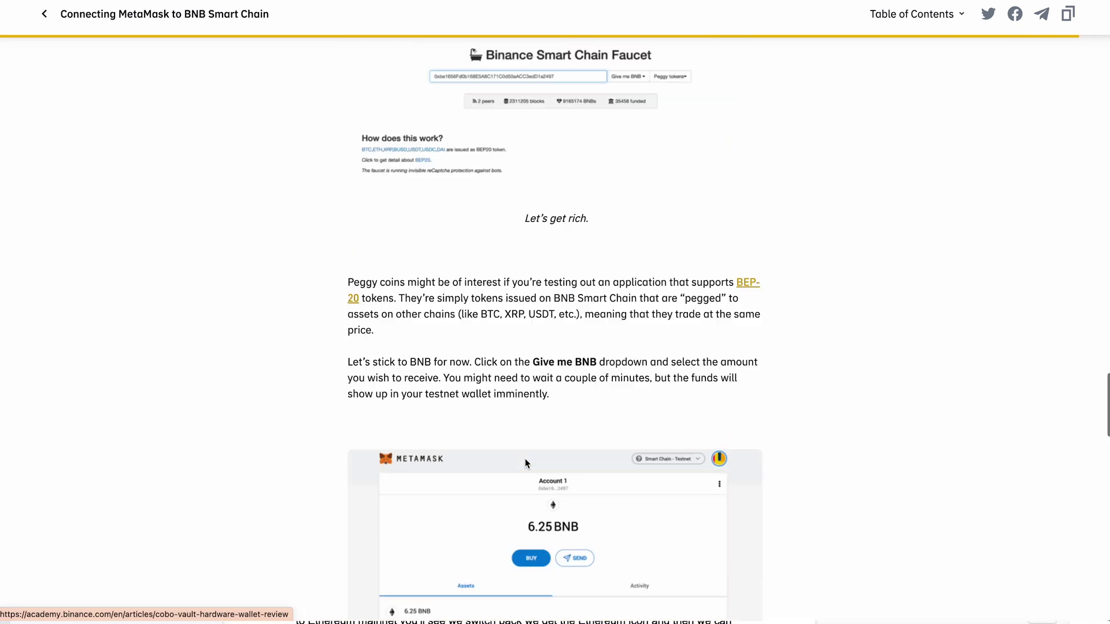
scroll(525, 459, "up", 15)
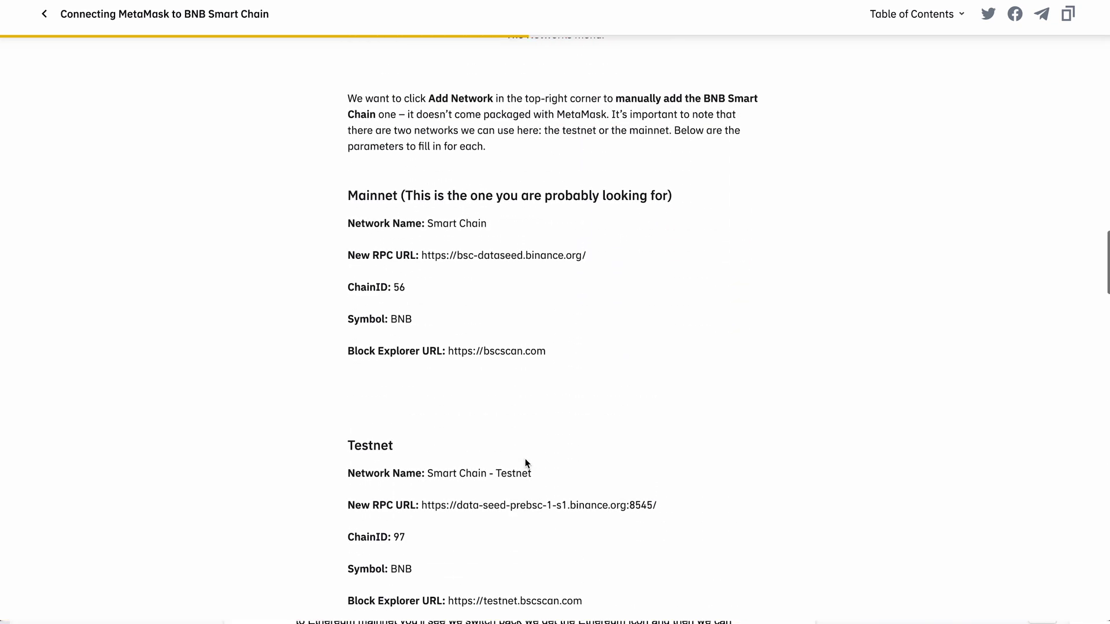
left_click_drag(347, 221, 554, 386)
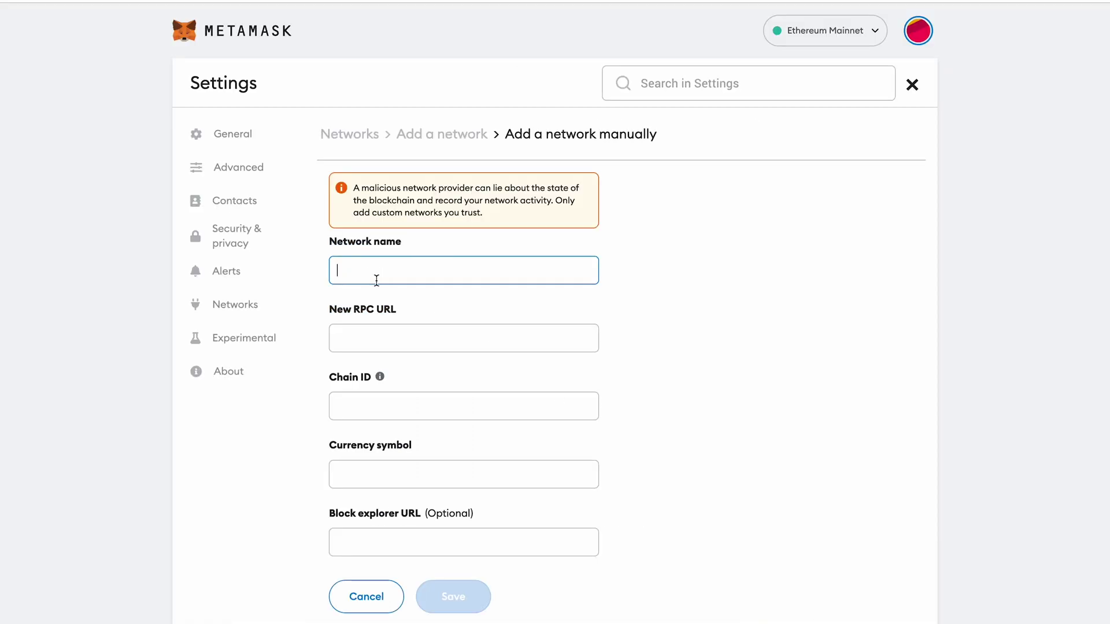
type("Smart Chain")
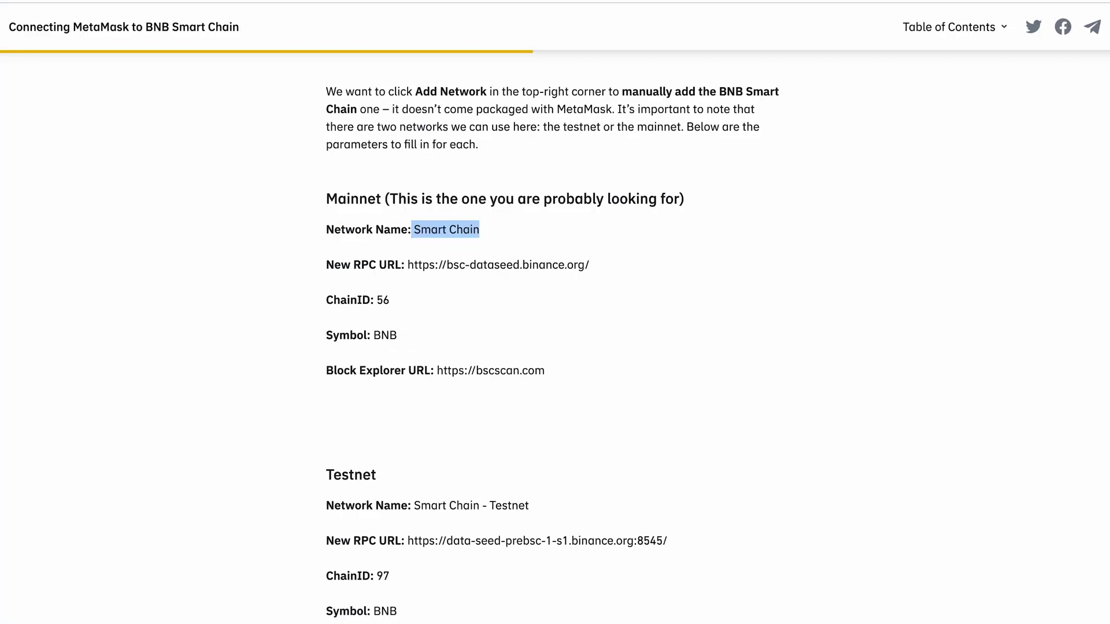
Step: Copy the BNB Smart Chain RPC URL and chain ID 56 from the guide into the form
left_click_drag(407, 263, 592, 262)
key("ctrl+c")
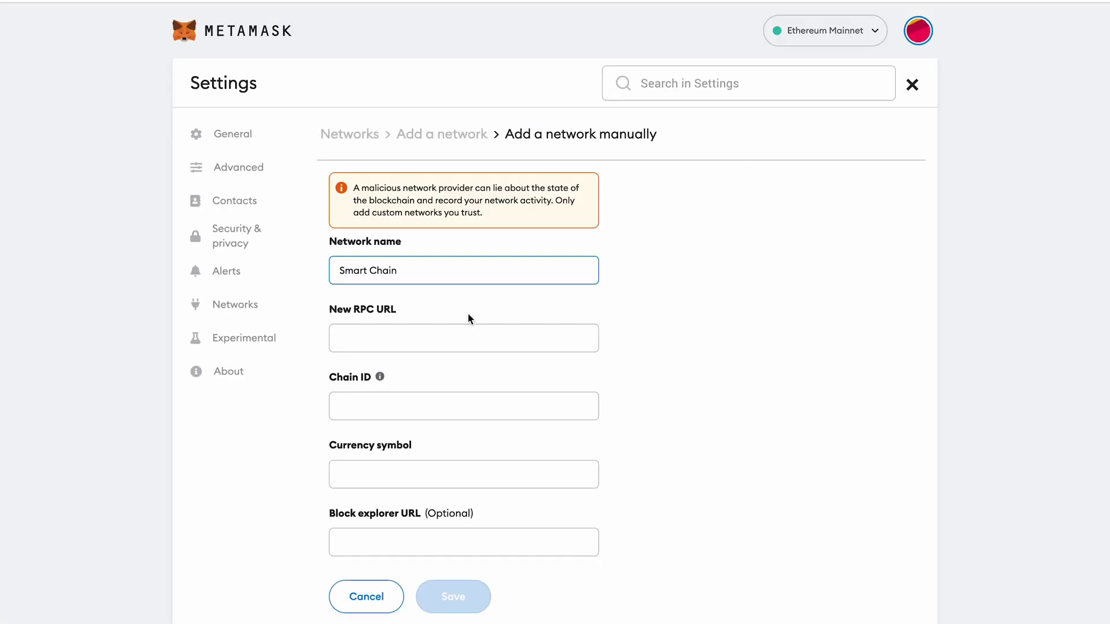
left_click(466, 330)
key("ctrl+v")
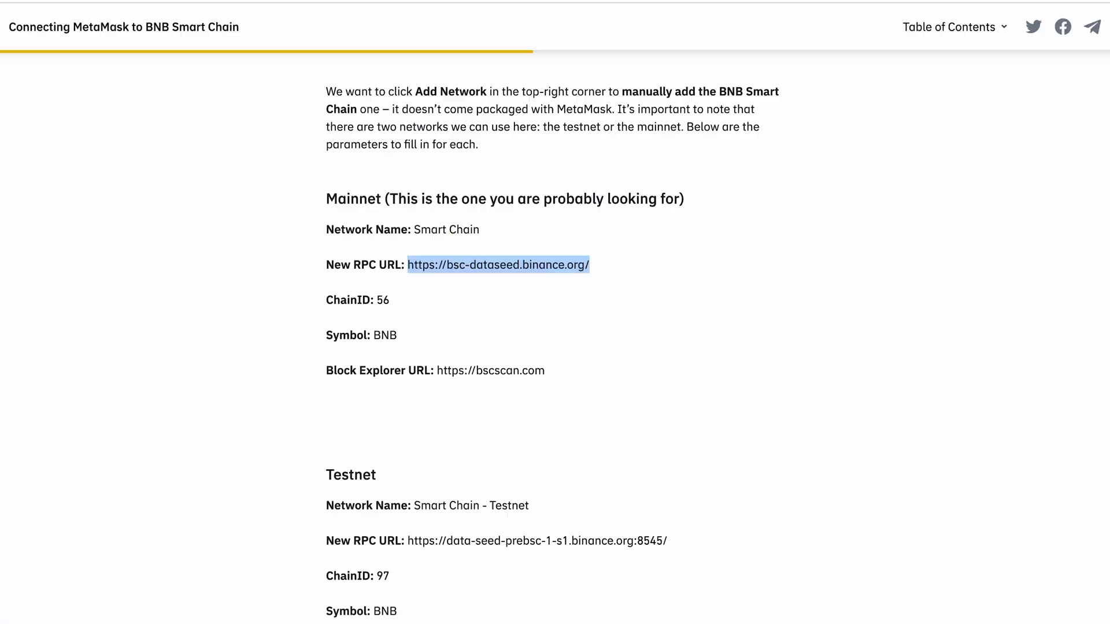
left_click_drag(377, 301, 388, 301)
key("ctrl+c")
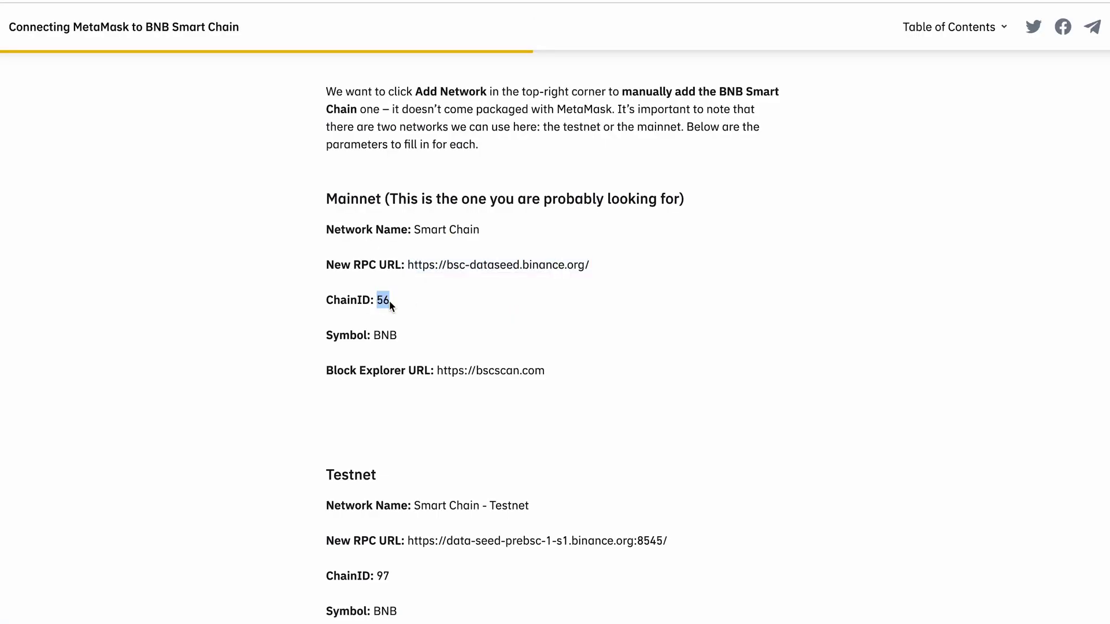
key("alt+Tab")
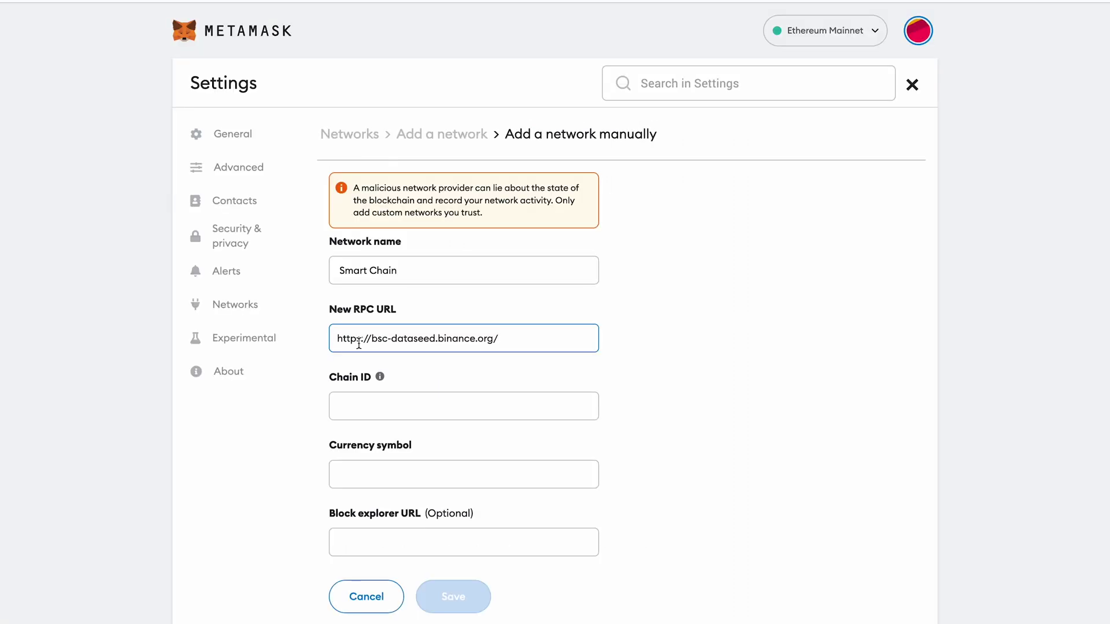
left_click(379, 411)
key("ctrl+v")
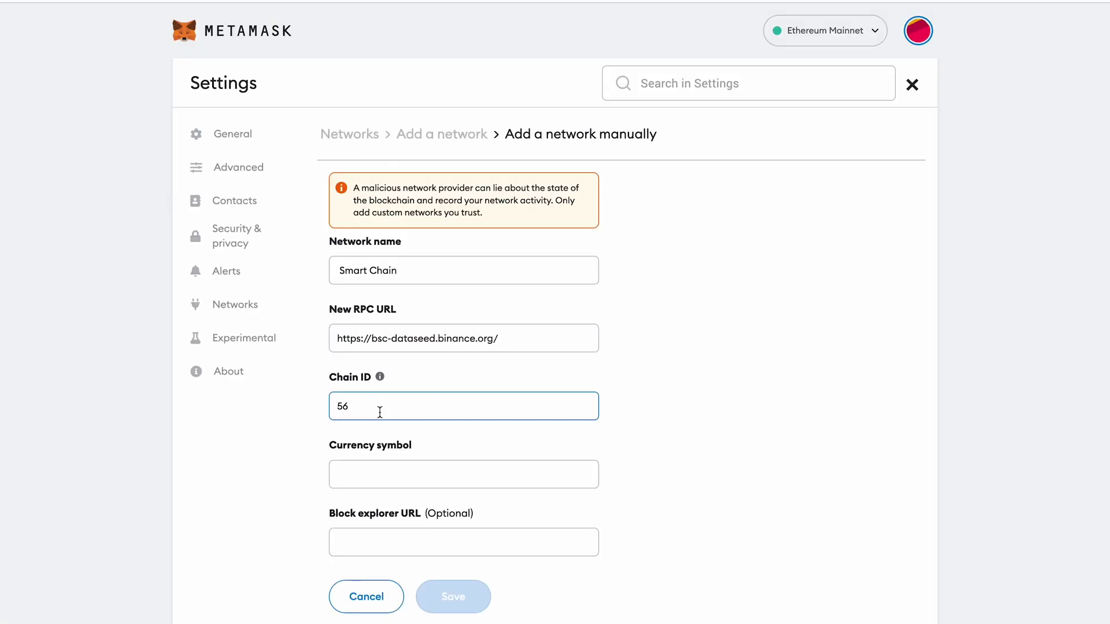
Step: Copy the currency symbol BNB from the guide into the network form
key("alt+Tab")
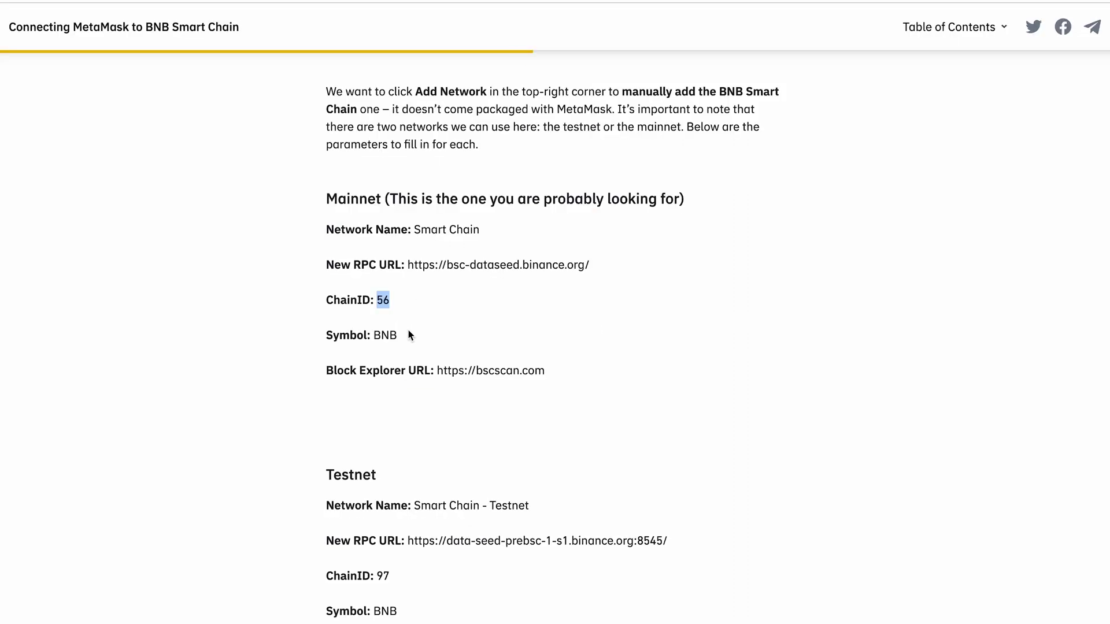
left_click_drag(373, 335, 396, 335)
key("ctrl+c")
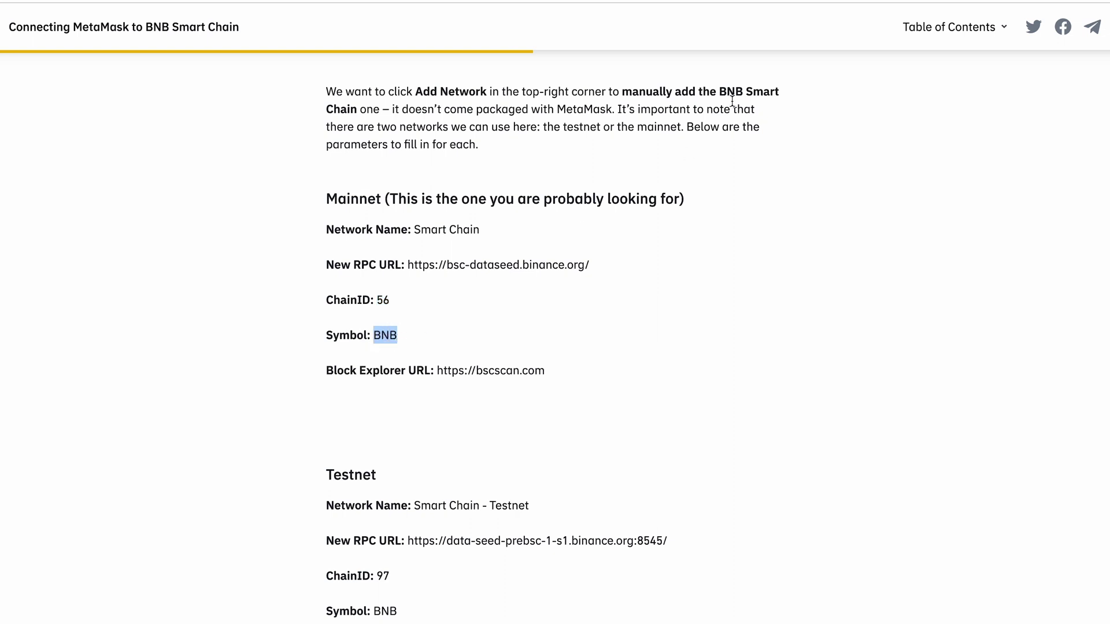
key("alt+Tab")
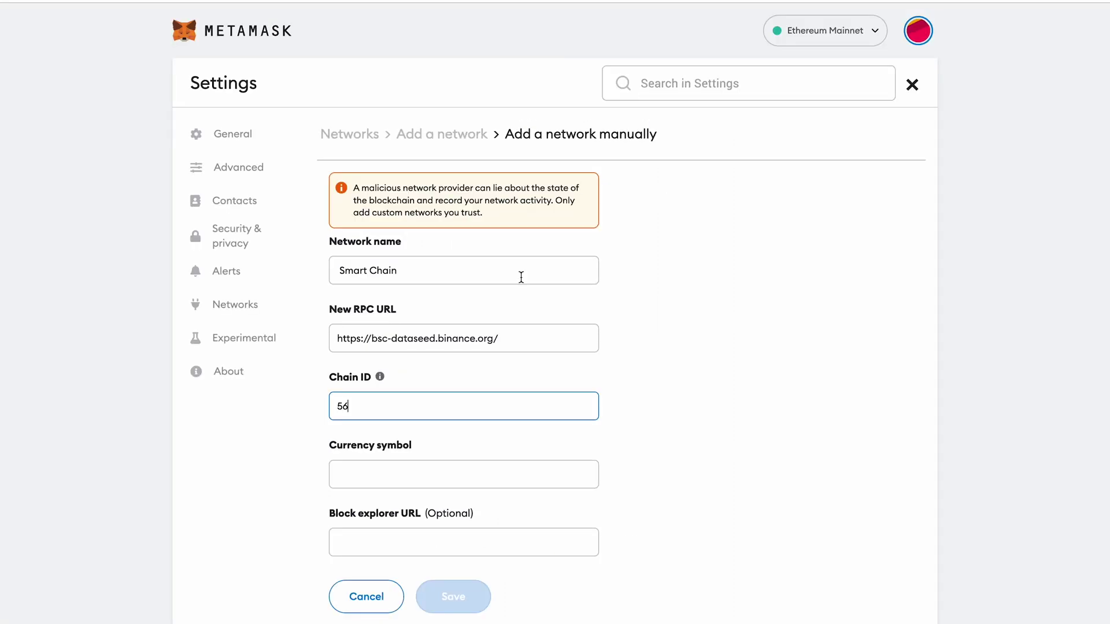
left_click(433, 473)
key("ctrl+v")
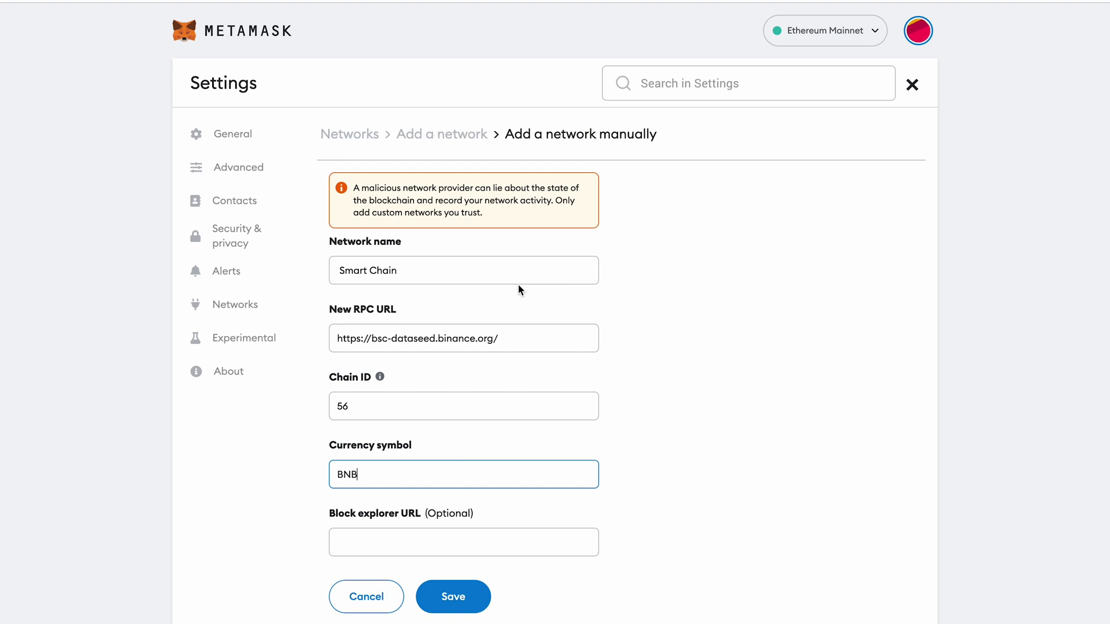
key("alt+Tab")
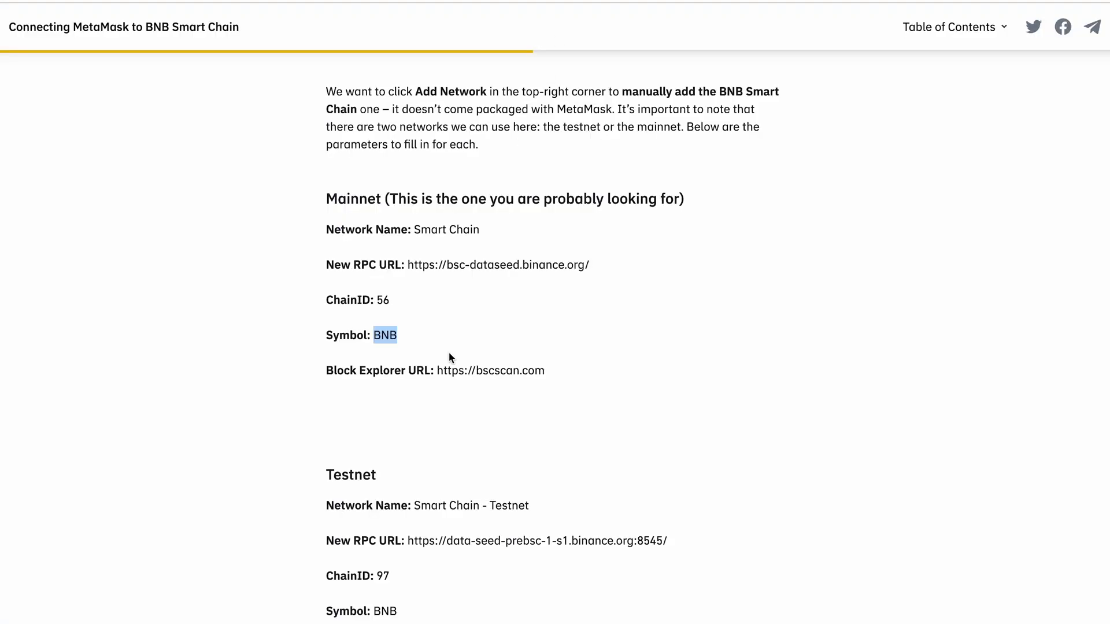
left_click(436, 370)
left_click(549, 370)
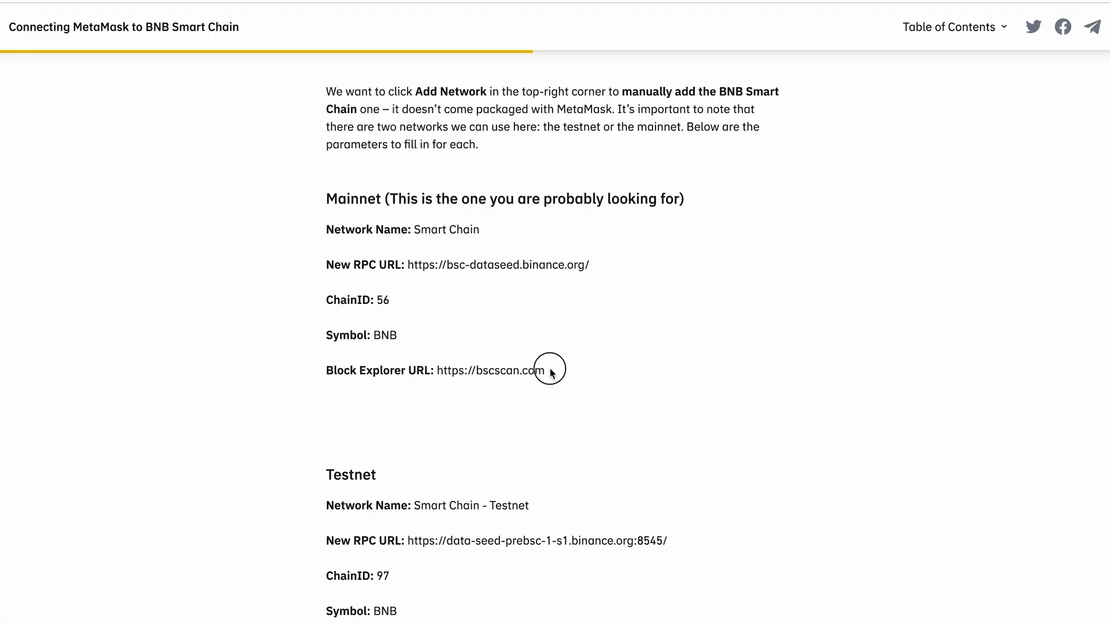
left_click_drag(551, 372, 438, 365)
key("ctrl+c")
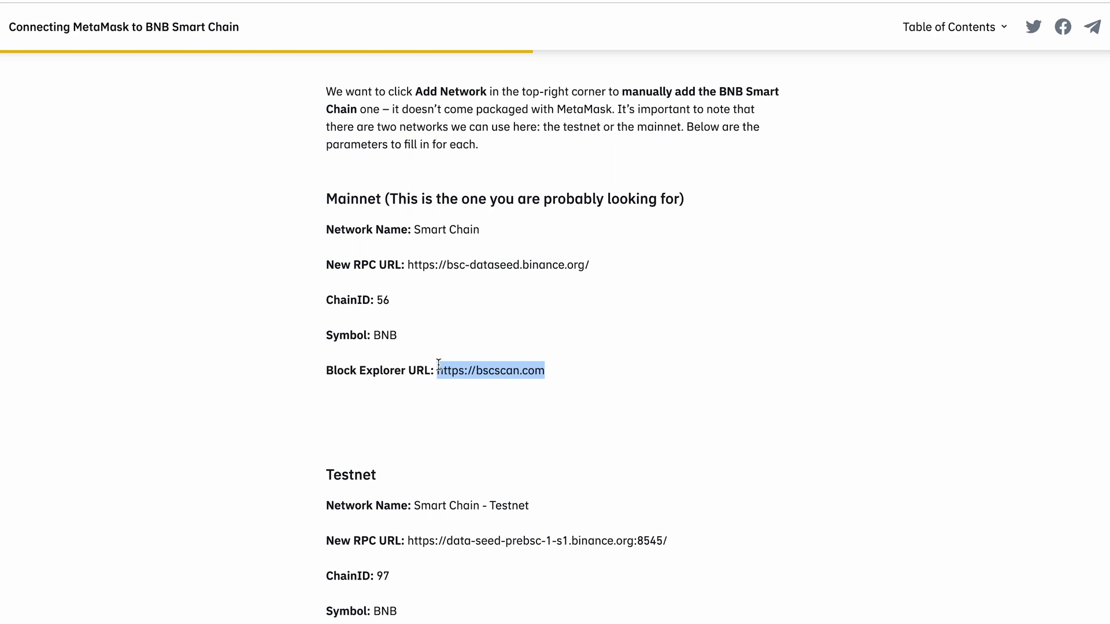
key("alt+Tab")
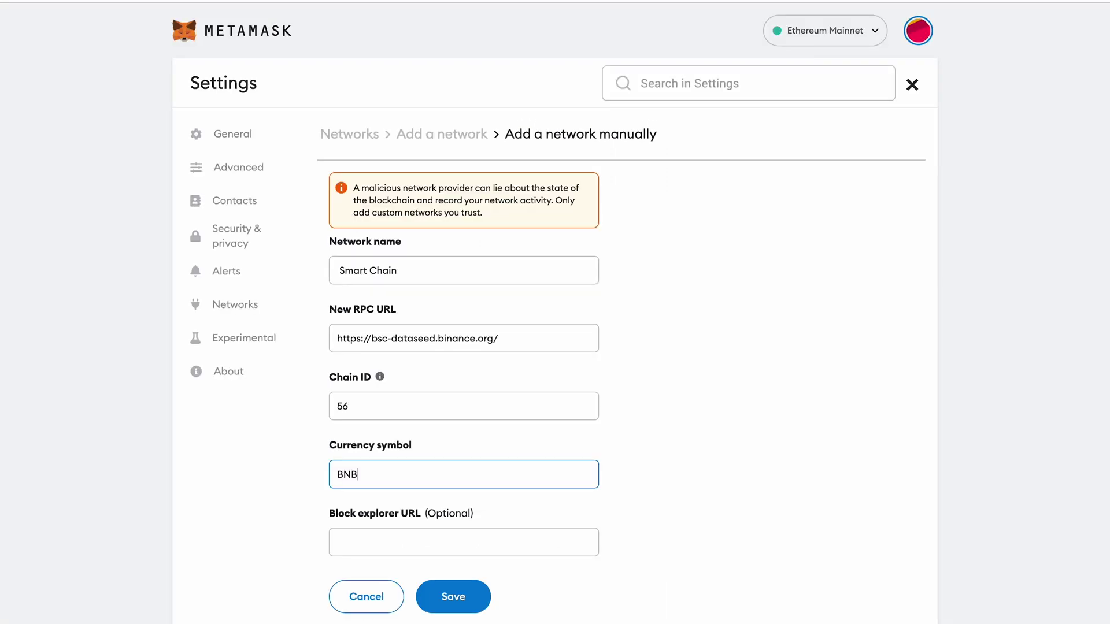
left_click(453, 534)
key("ctrl+v")
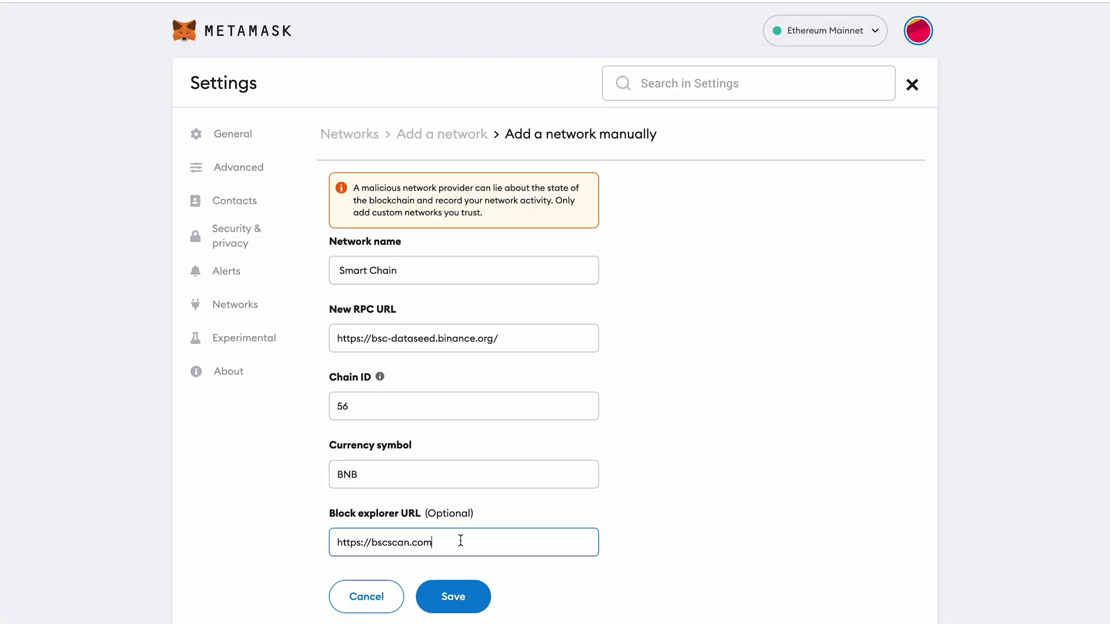
left_click(520, 609)
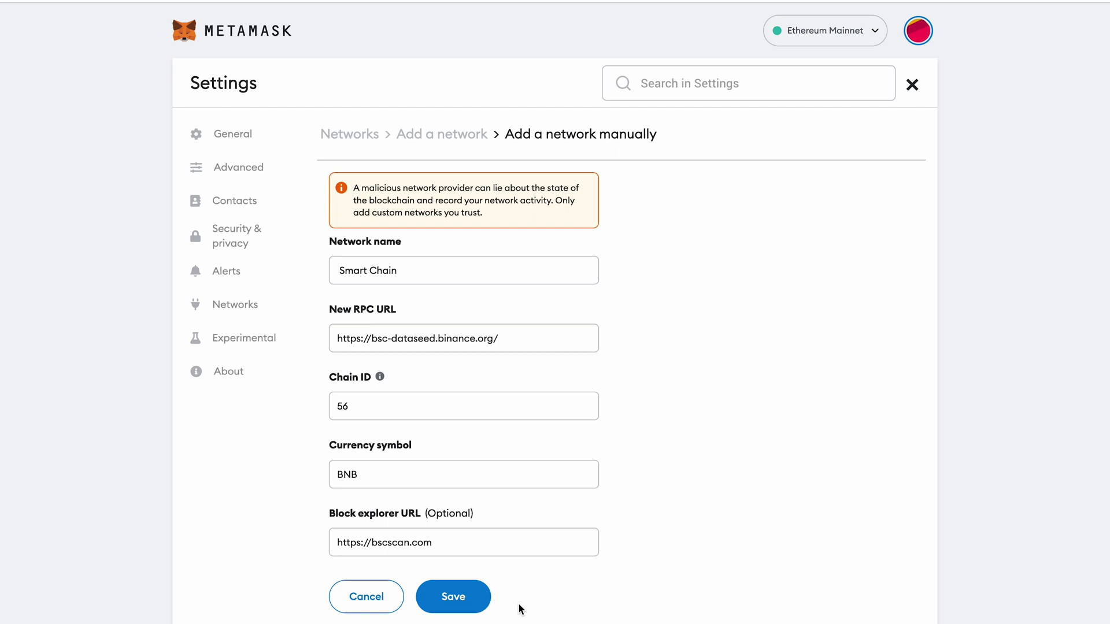
left_click(459, 597)
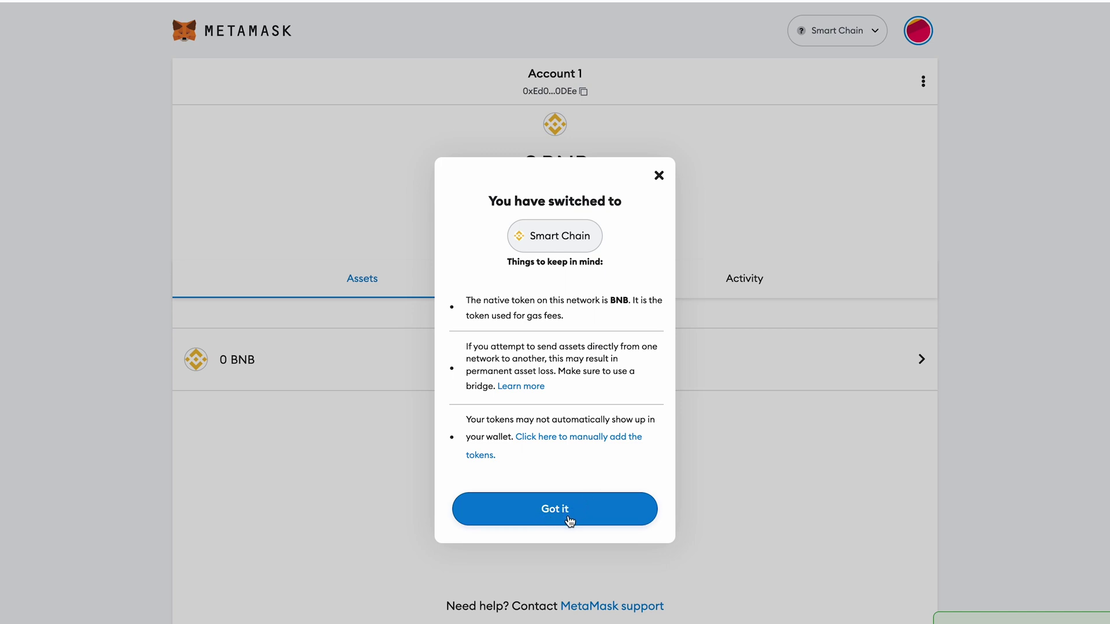
Step: Dismiss the 'switched to Smart Chain' notice and show the network list
left_click(575, 520)
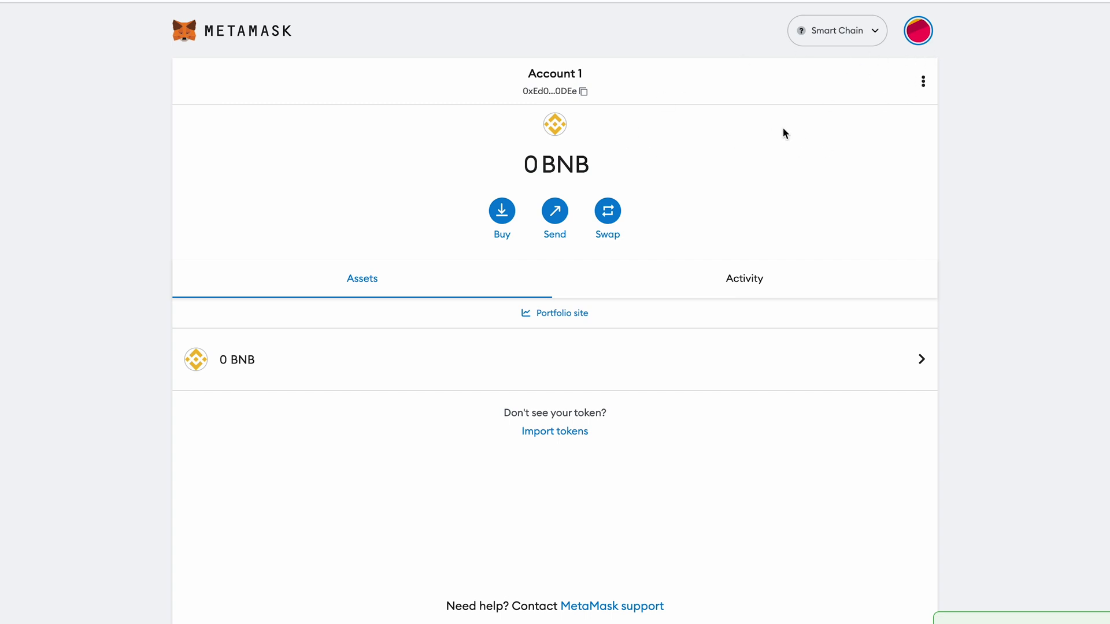
left_click(832, 29)
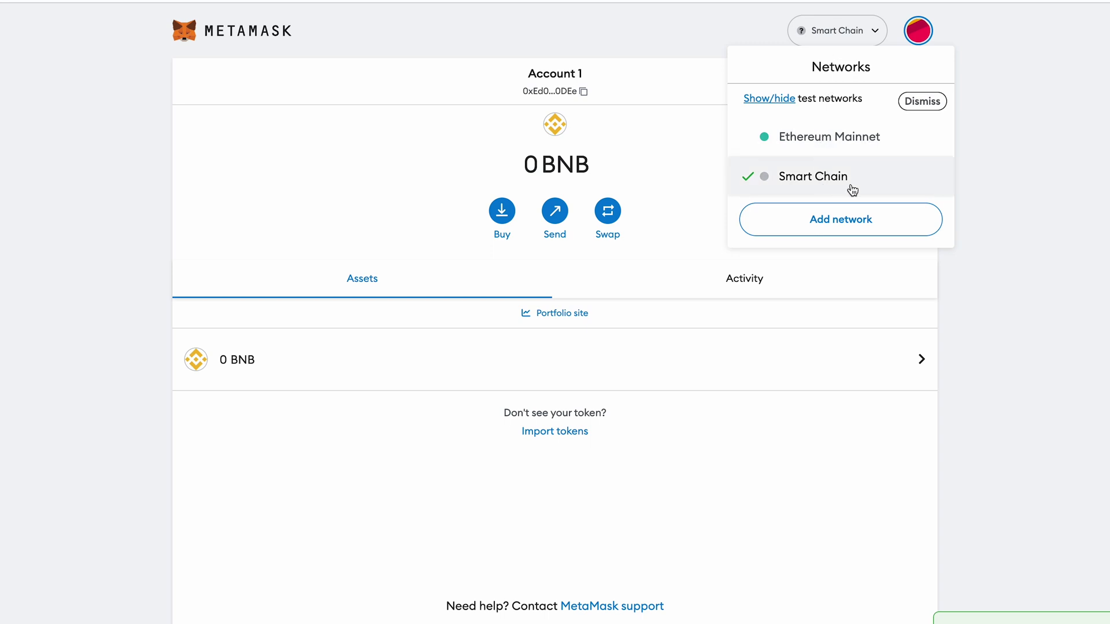
Step: Switch to Ethereum Mainnet and back to Smart Chain, then copy the Account 1 address
left_click(846, 150)
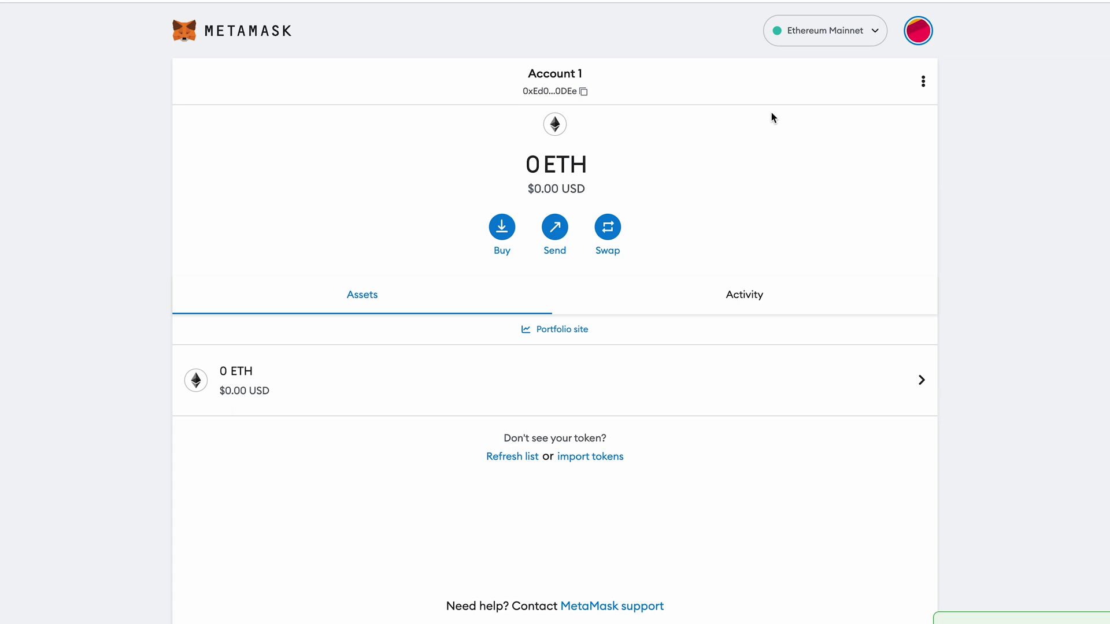
left_click(807, 43)
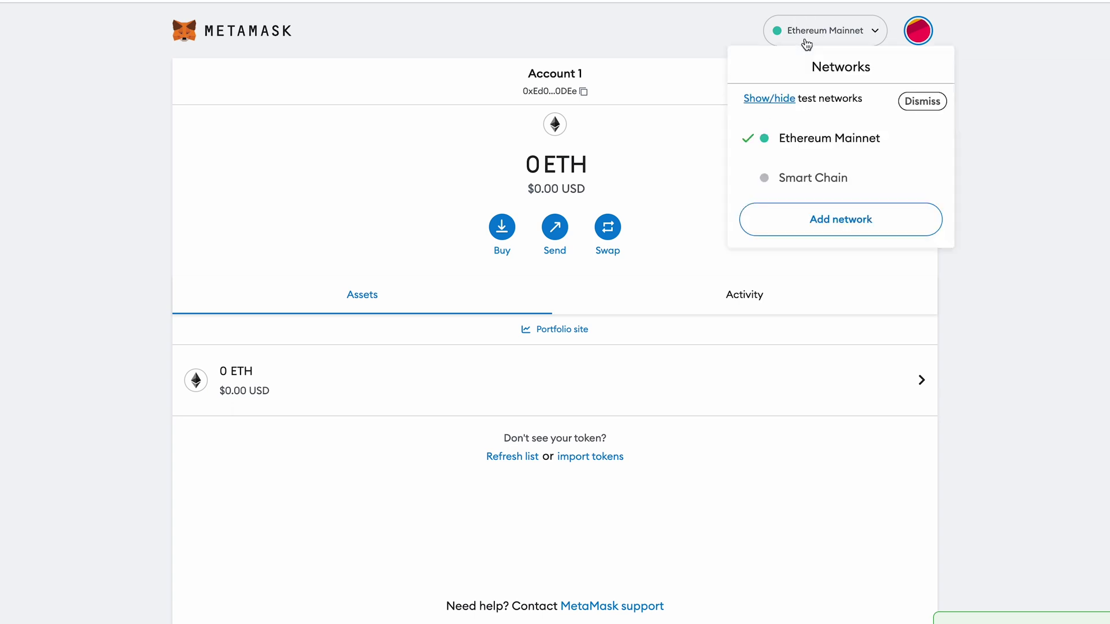
left_click(812, 186)
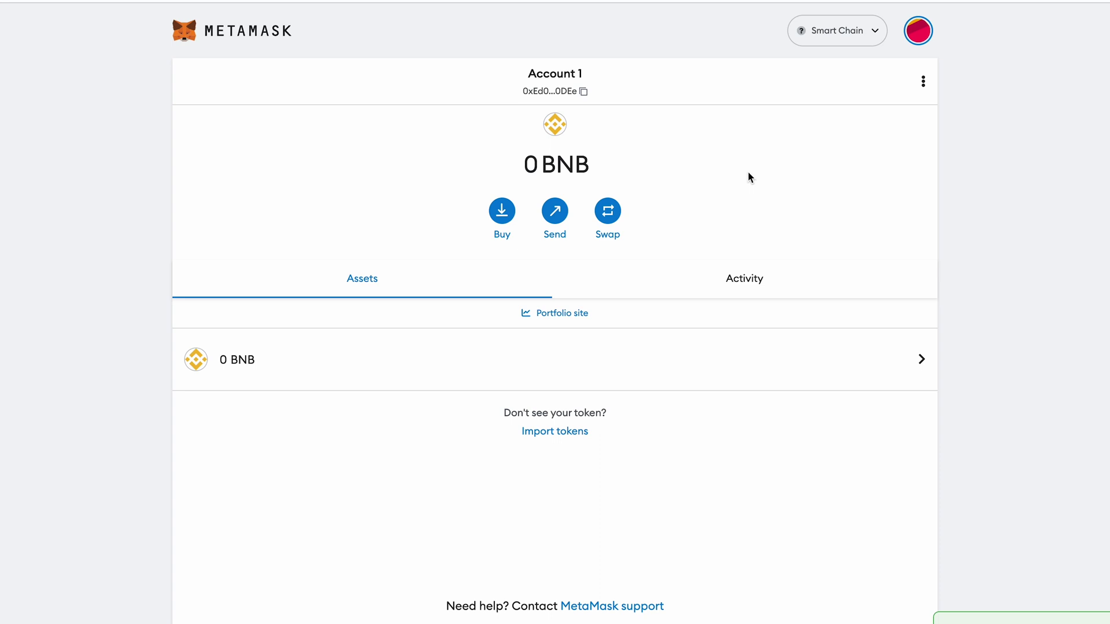
left_click(583, 95)
left_click(806, 45)
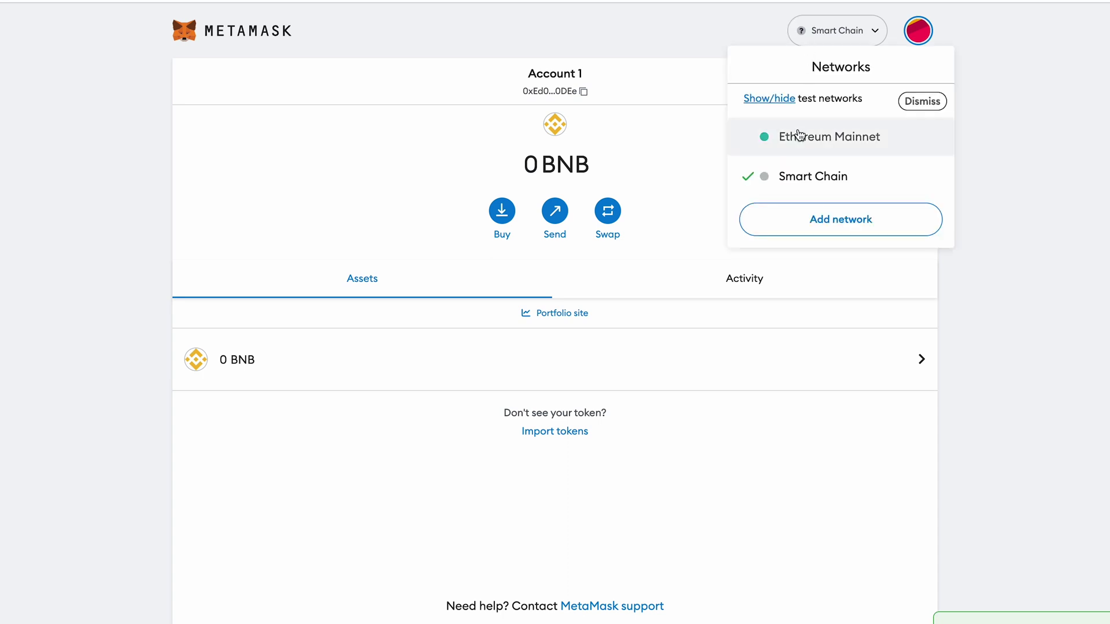
Step: Toggle between Ethereum Mainnet and Smart Chain several times, ending on Smart Chain with 0 BNB
left_click(751, 143)
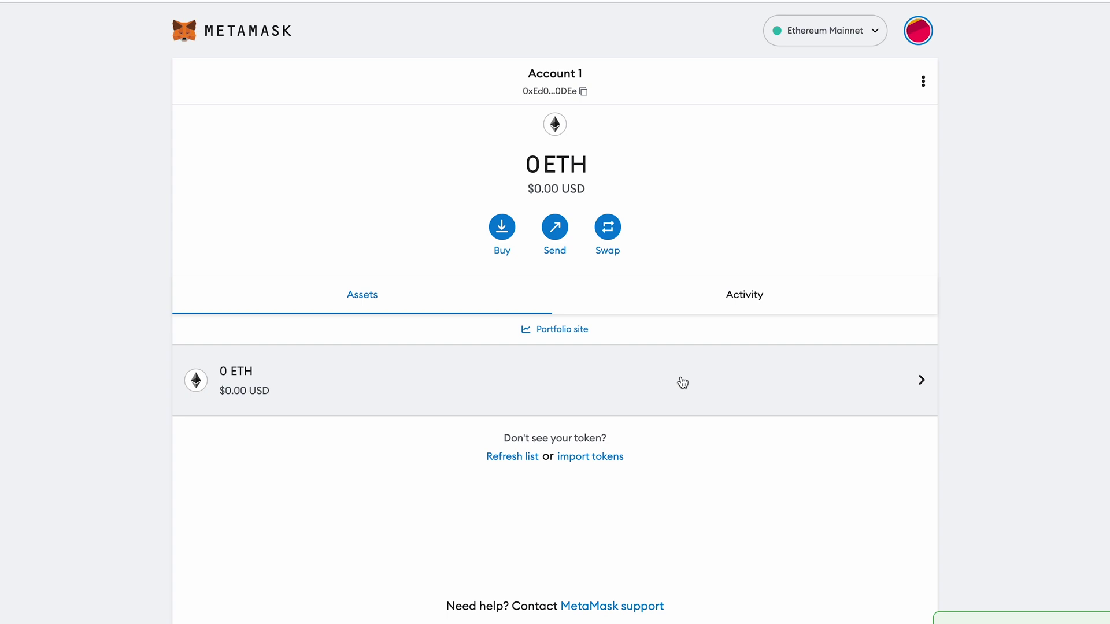
left_click(793, 42)
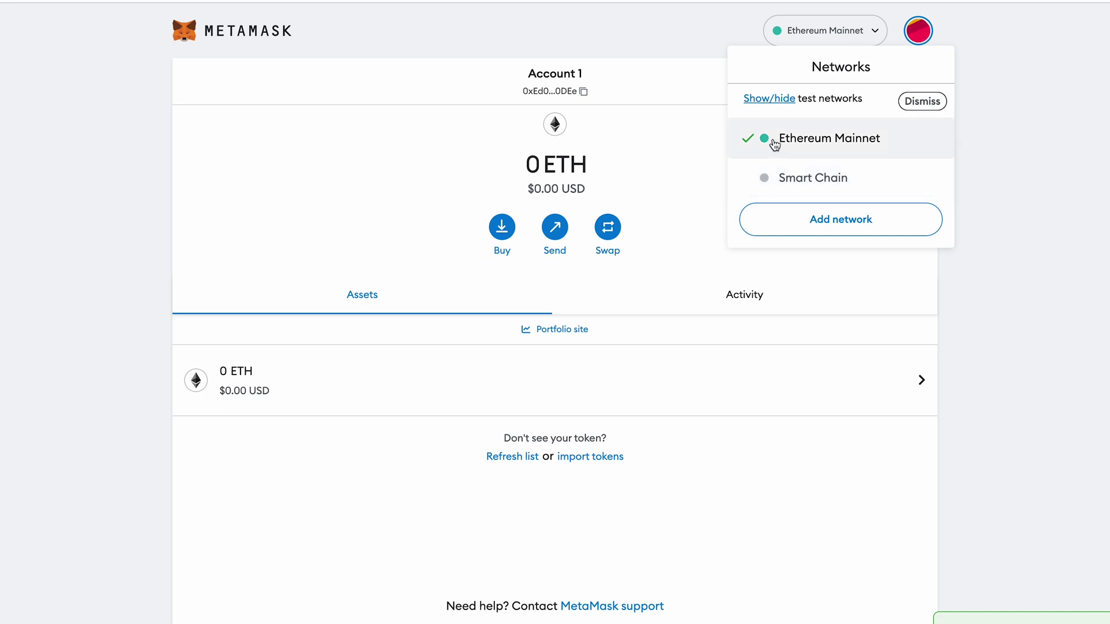
left_click(773, 139)
left_click(793, 36)
left_click(801, 183)
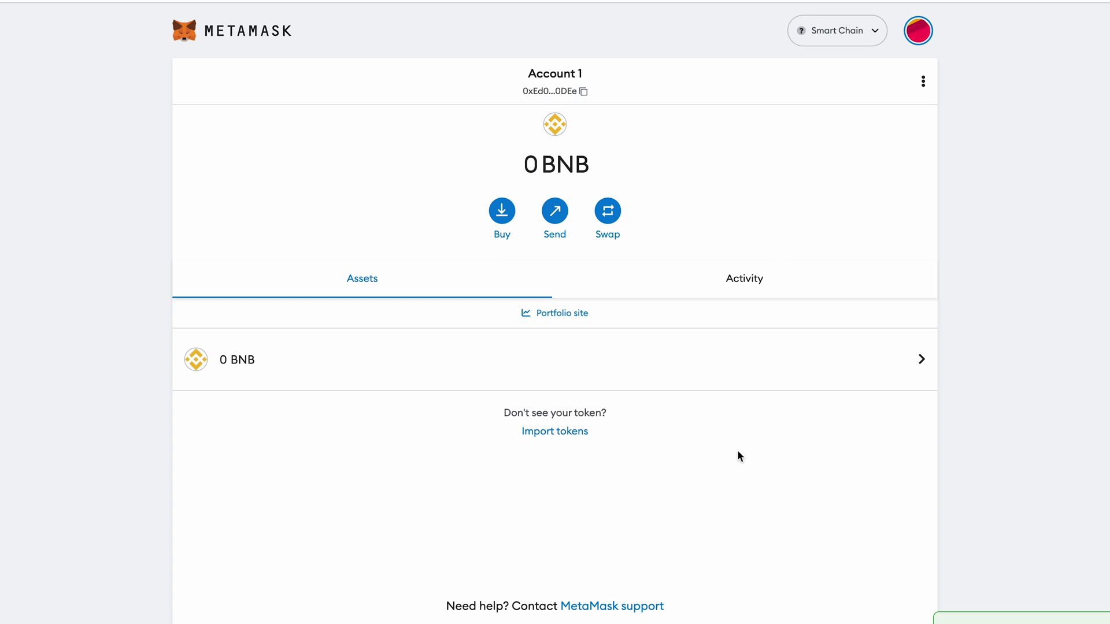
left_click(805, 43)
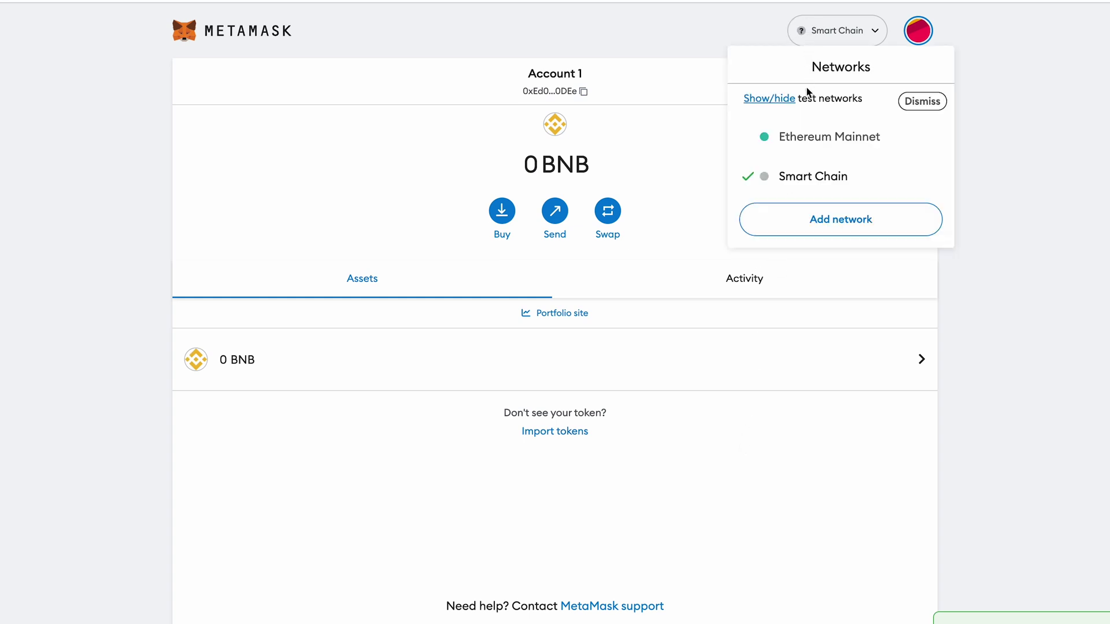
left_click(807, 134)
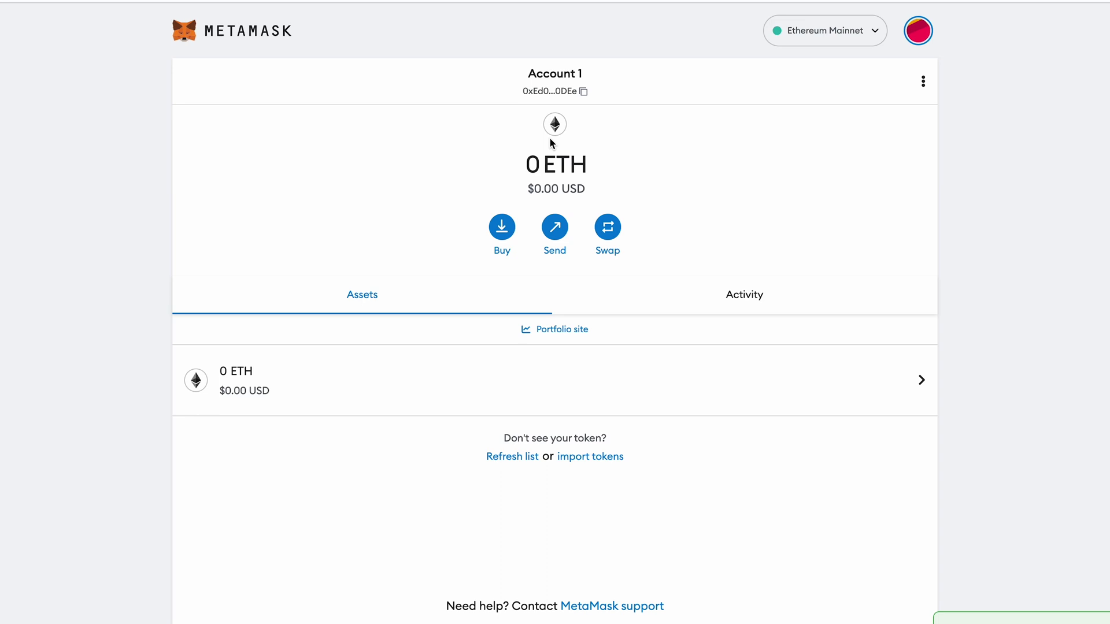
left_click(842, 39)
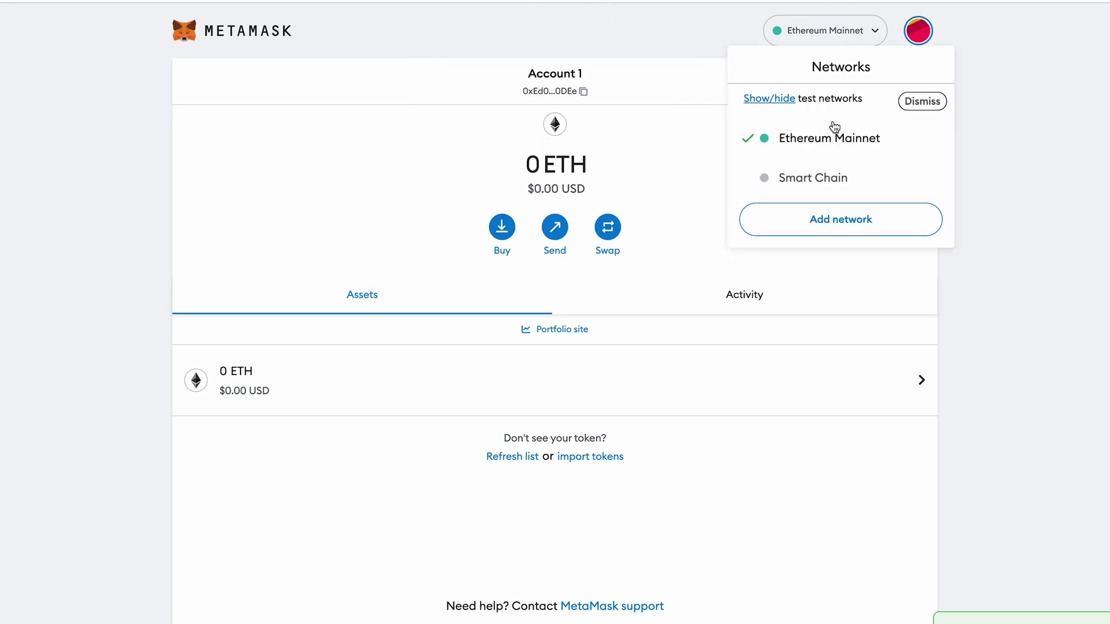
left_click(766, 178)
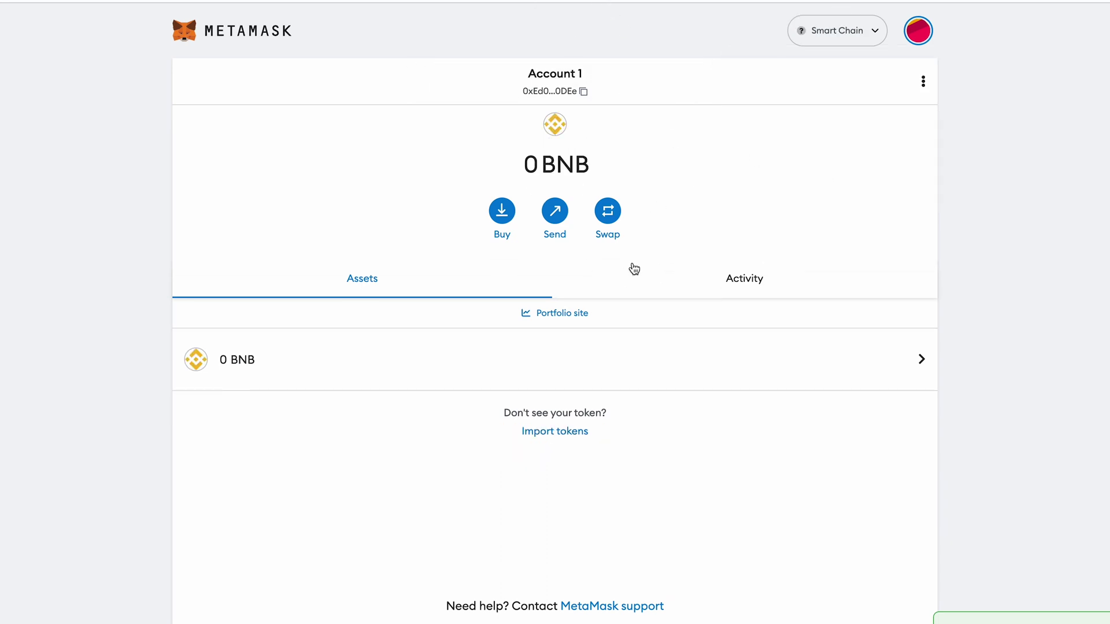